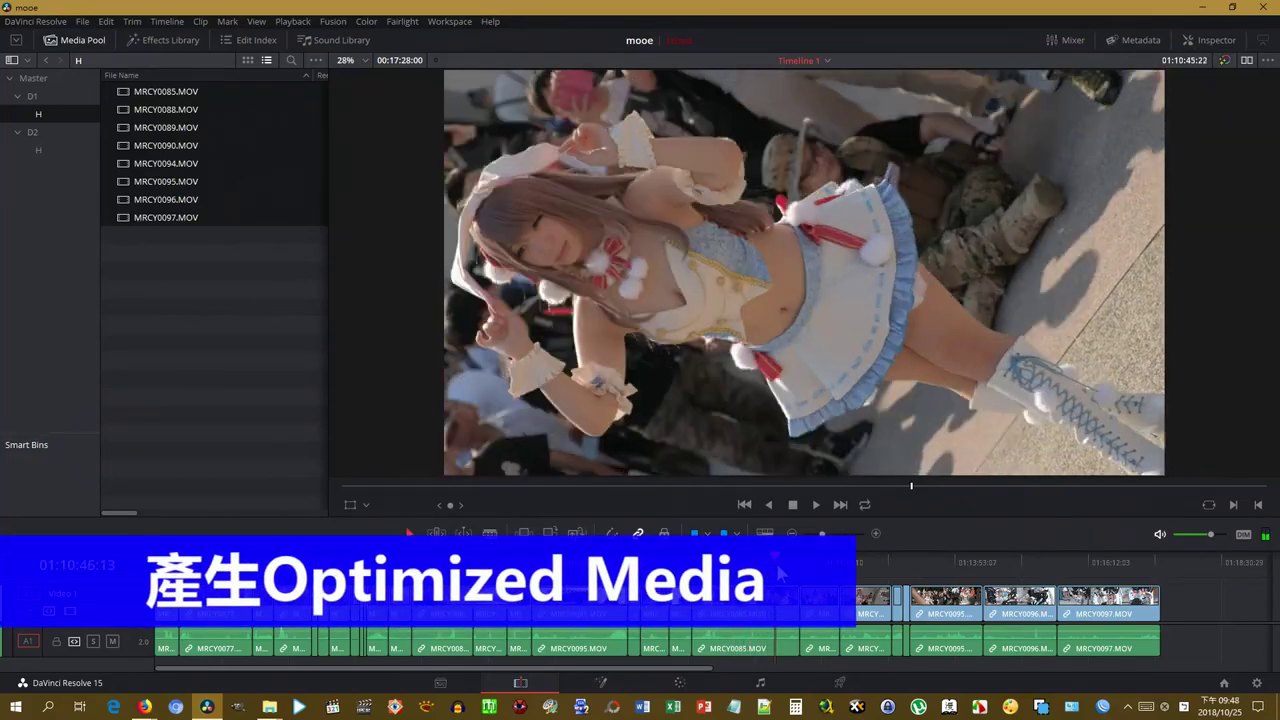
- Scrub the footage around 01:11–01:12 and look over the playback options
drag(806, 570, 864, 569)
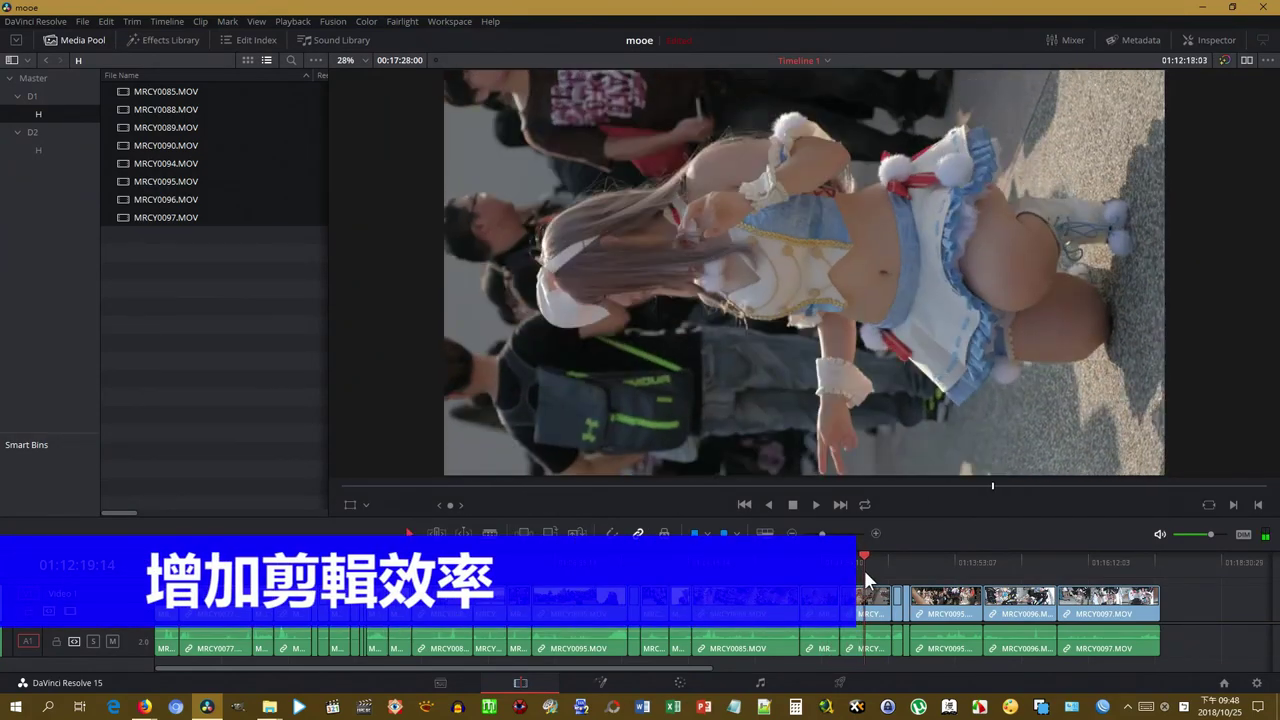
click(334, 20)
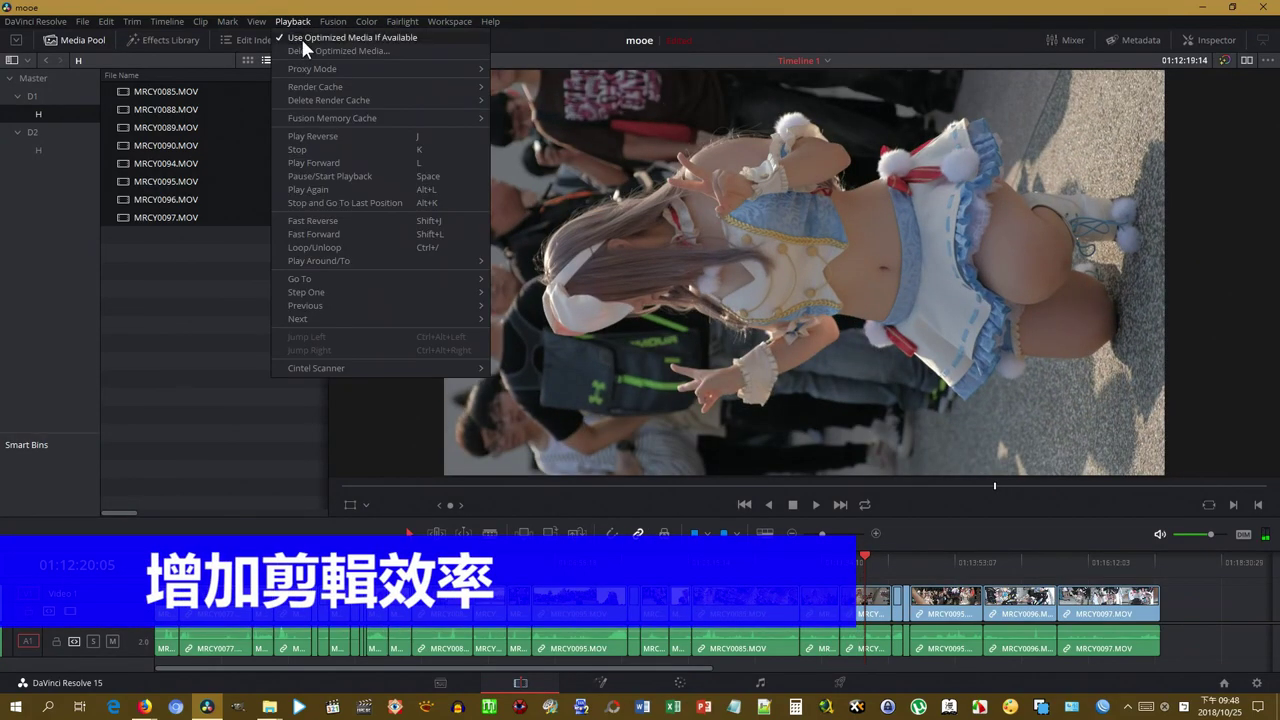
key(Escape)
drag(870, 557, 864, 557)
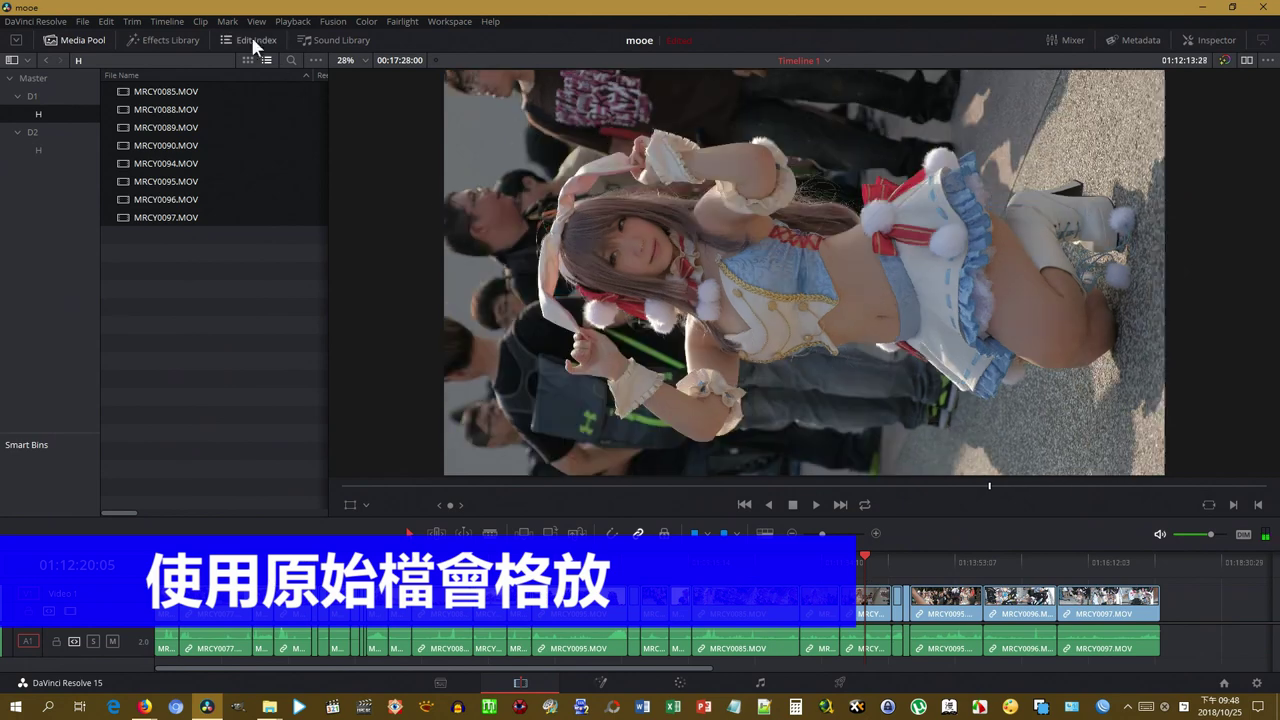
click(280, 22)
click(266, 26)
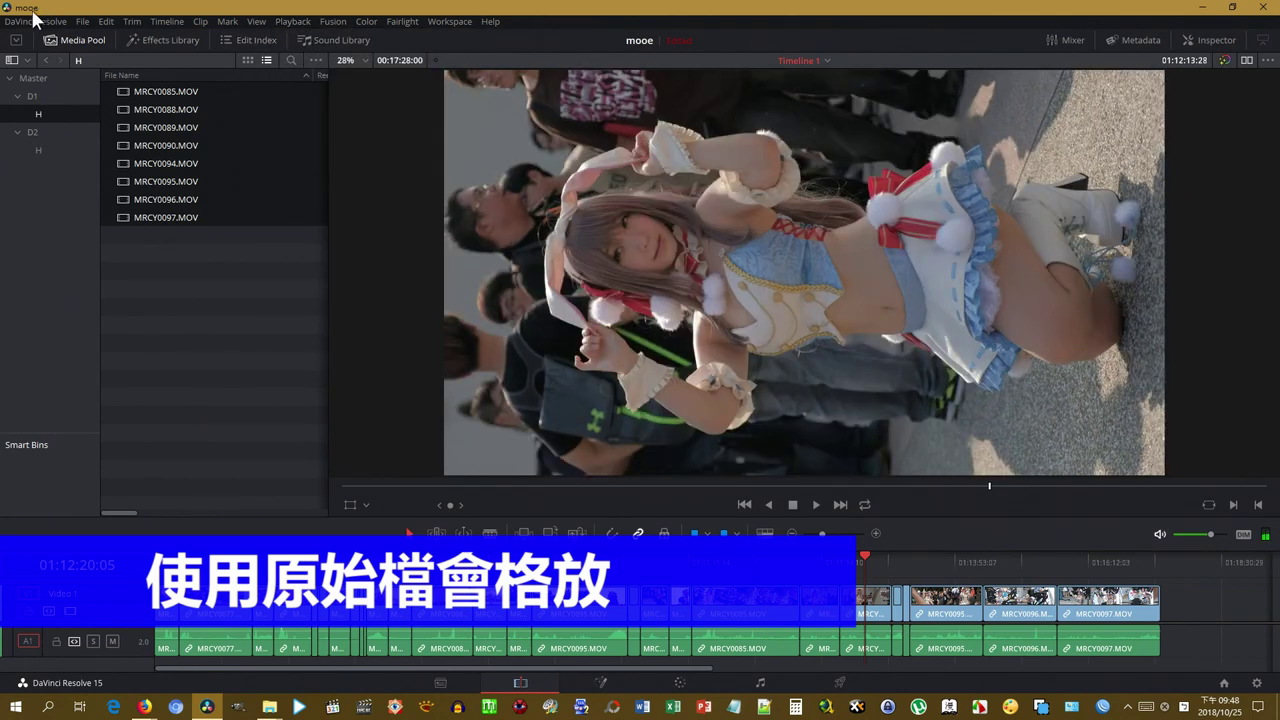
- Look through the Project Manager and Project Settings, closing both without saving
click(80, 22)
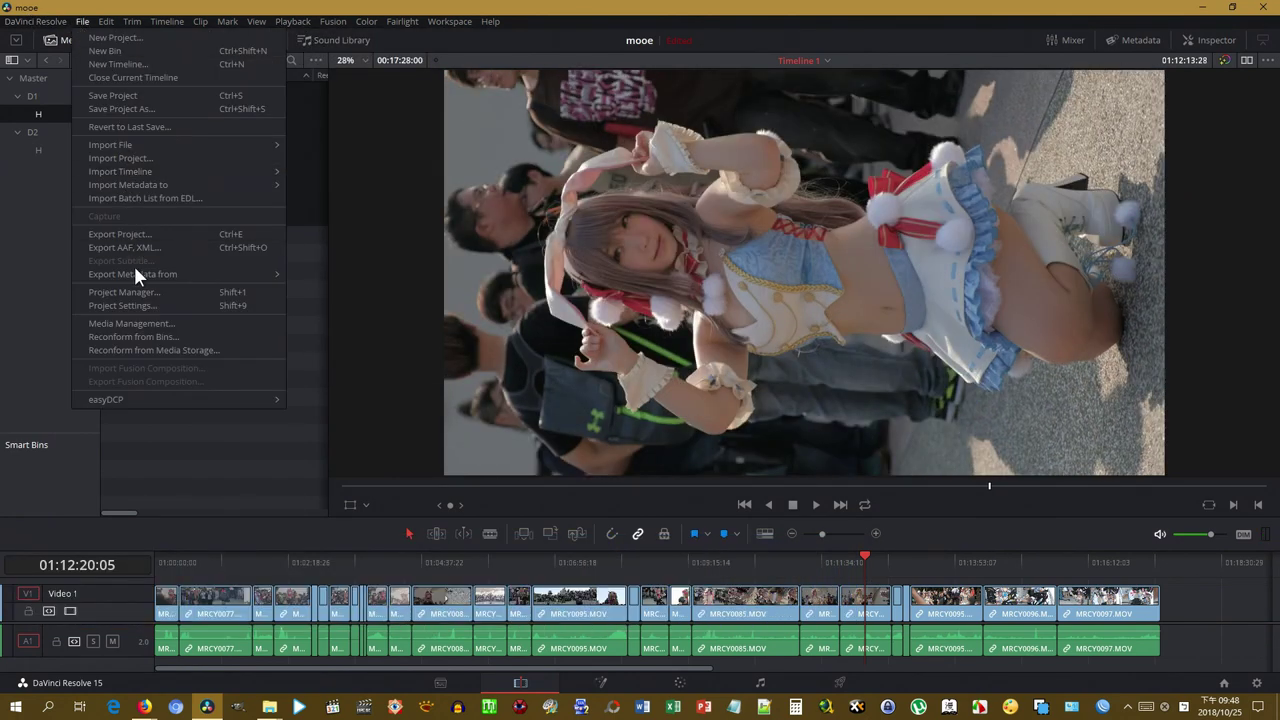
click(133, 291)
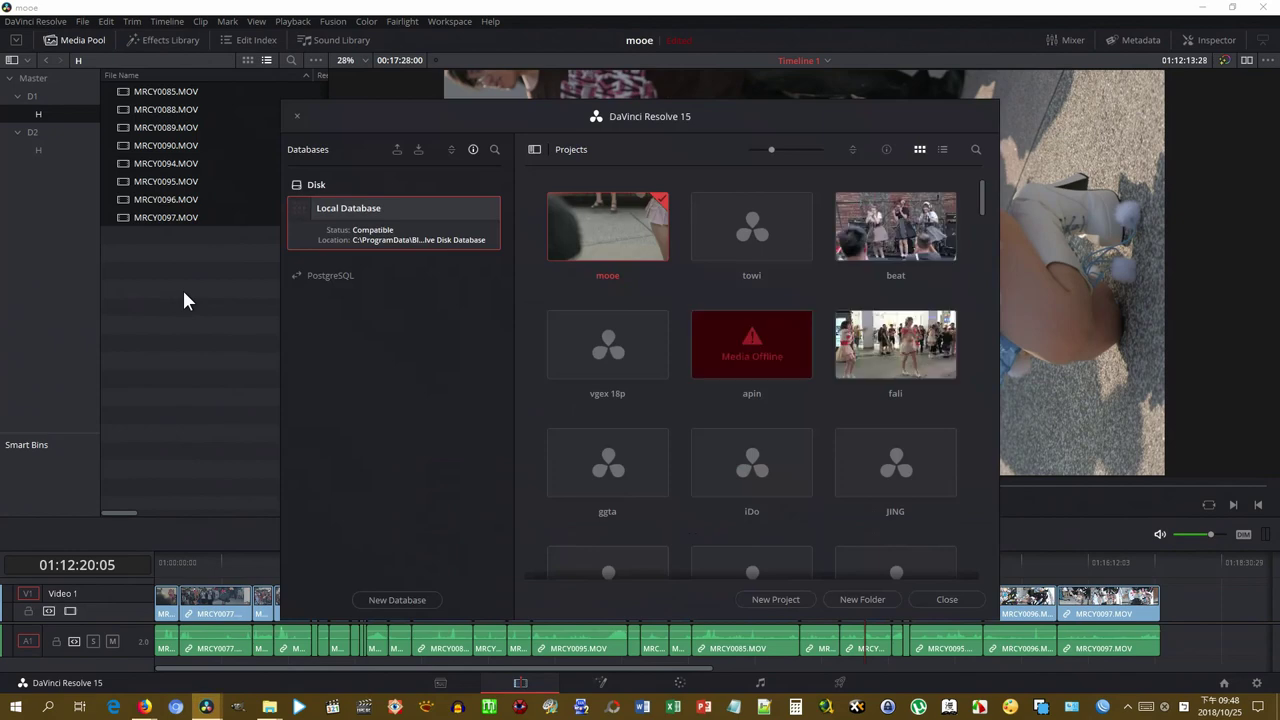
click(298, 116)
click(115, 19)
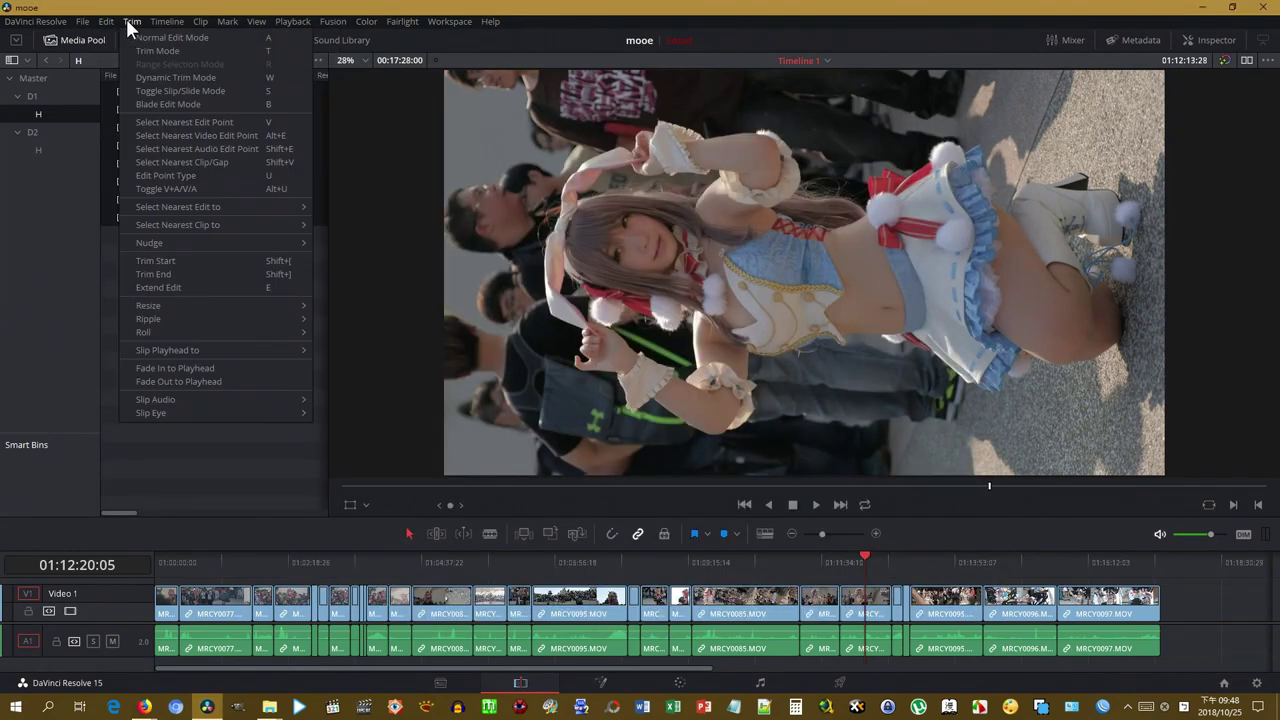
click(67, 23)
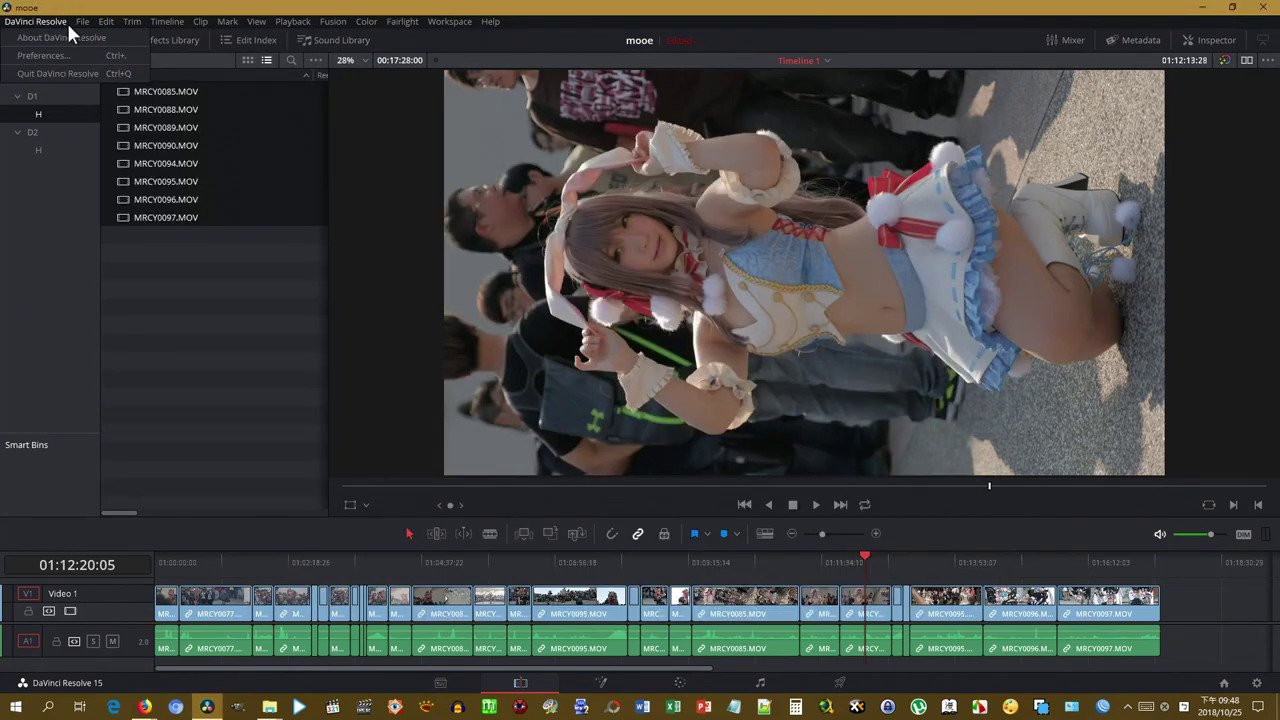
click(67, 23)
click(112, 305)
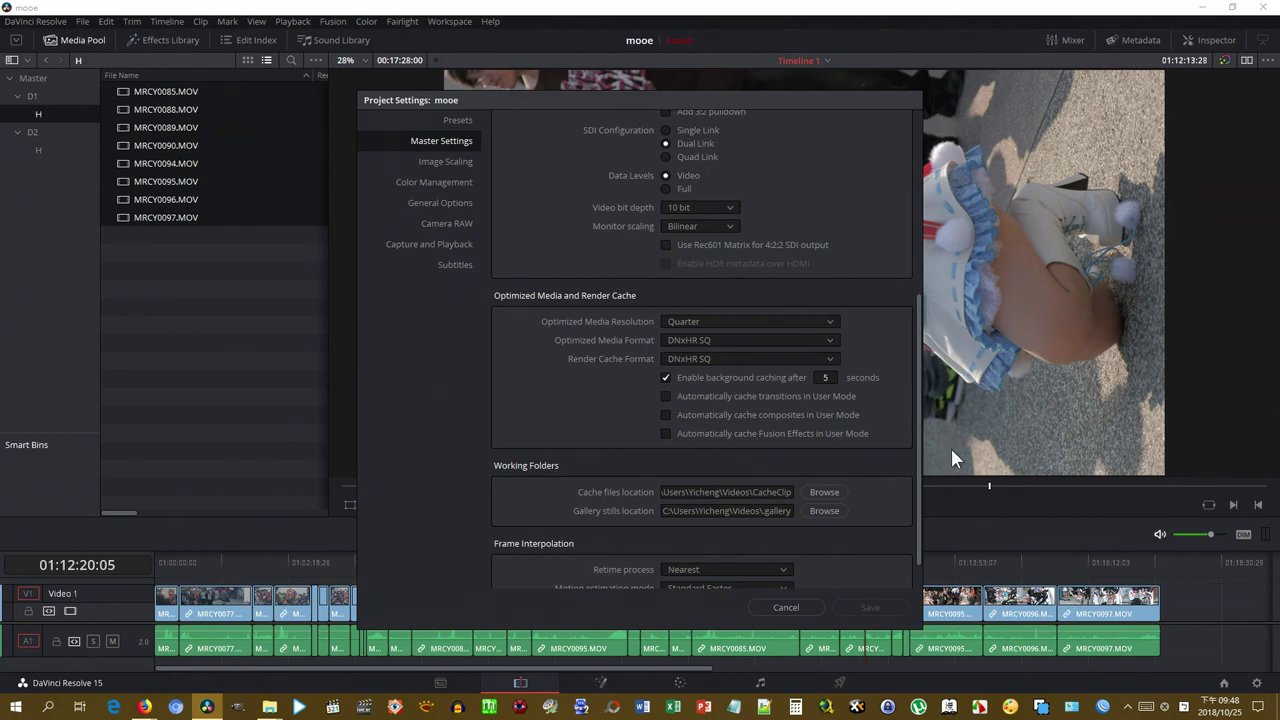
click(786, 608)
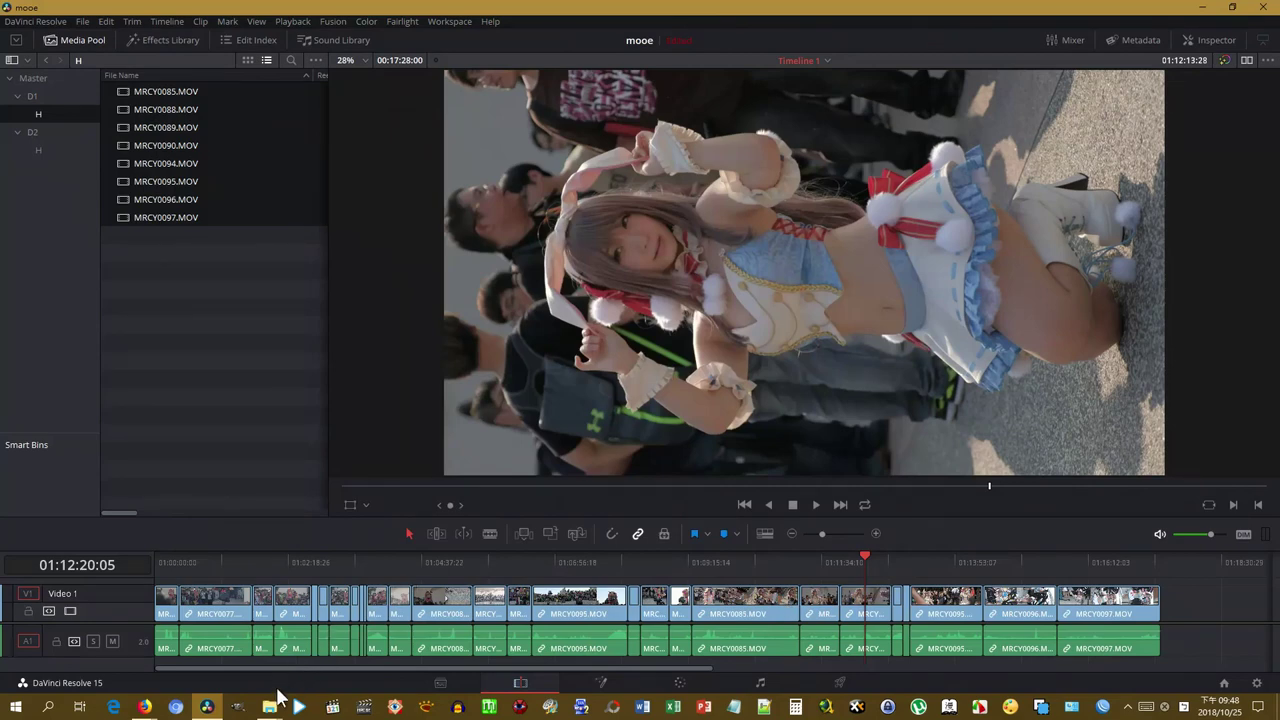
- In File Explorer, browse to 影片 › CacheClip and open the newest project cache folder
mouse_move(272, 706)
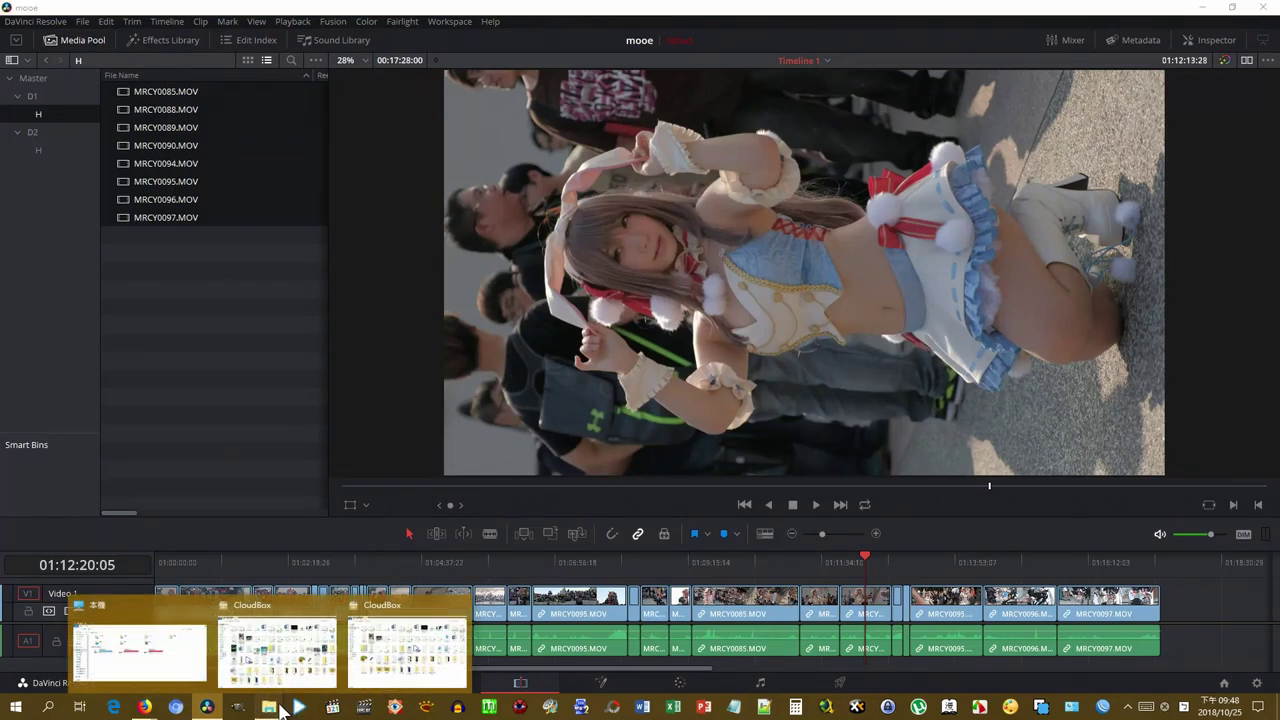
click(170, 650)
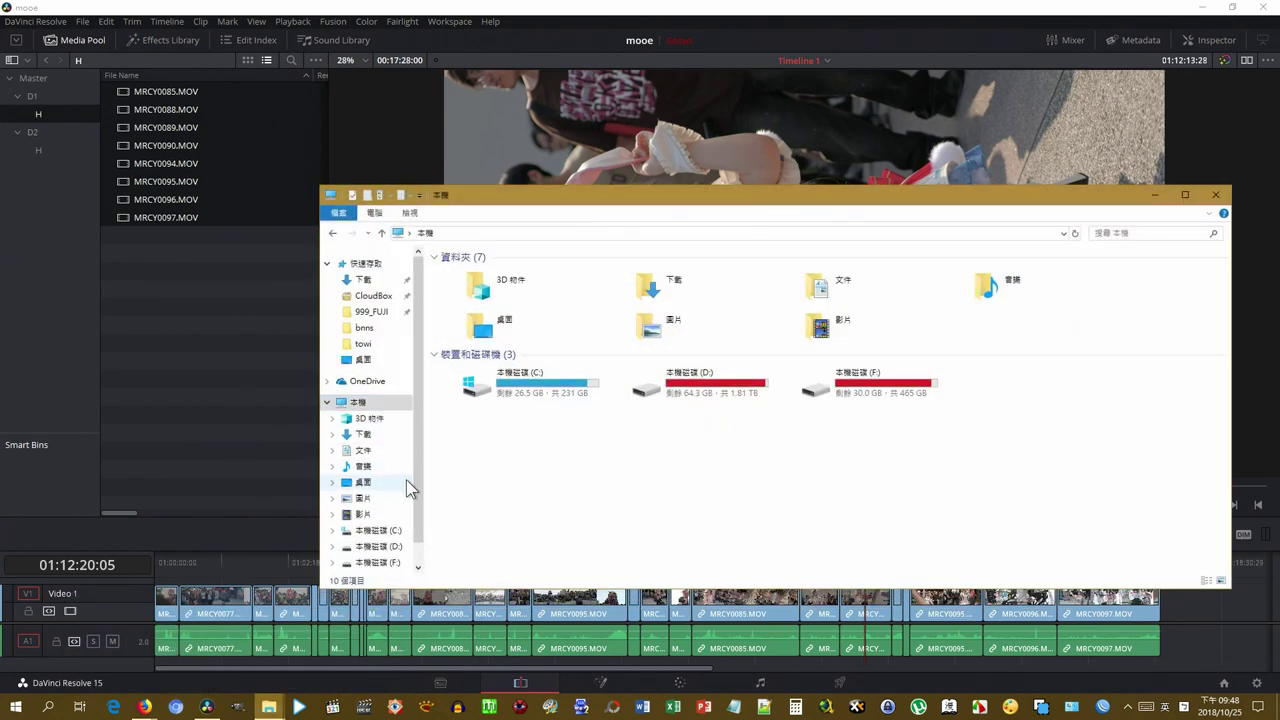
scroll(406, 487, down, 1)
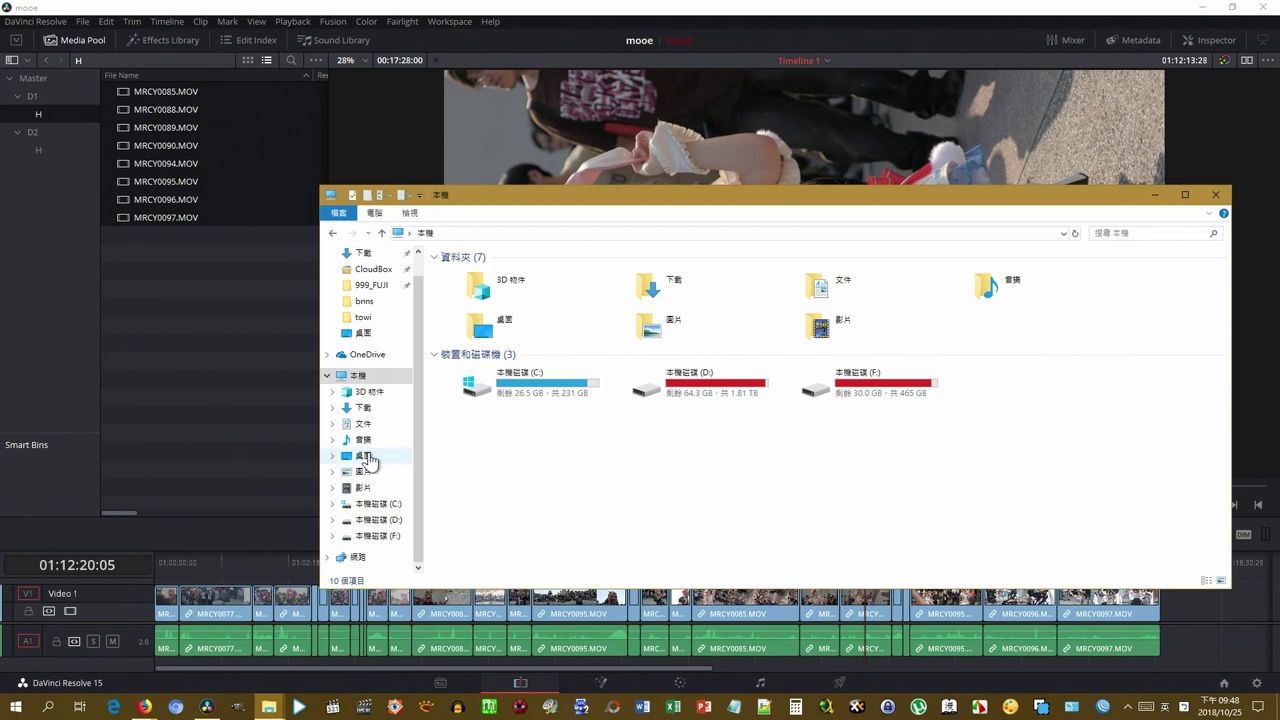
click(378, 488)
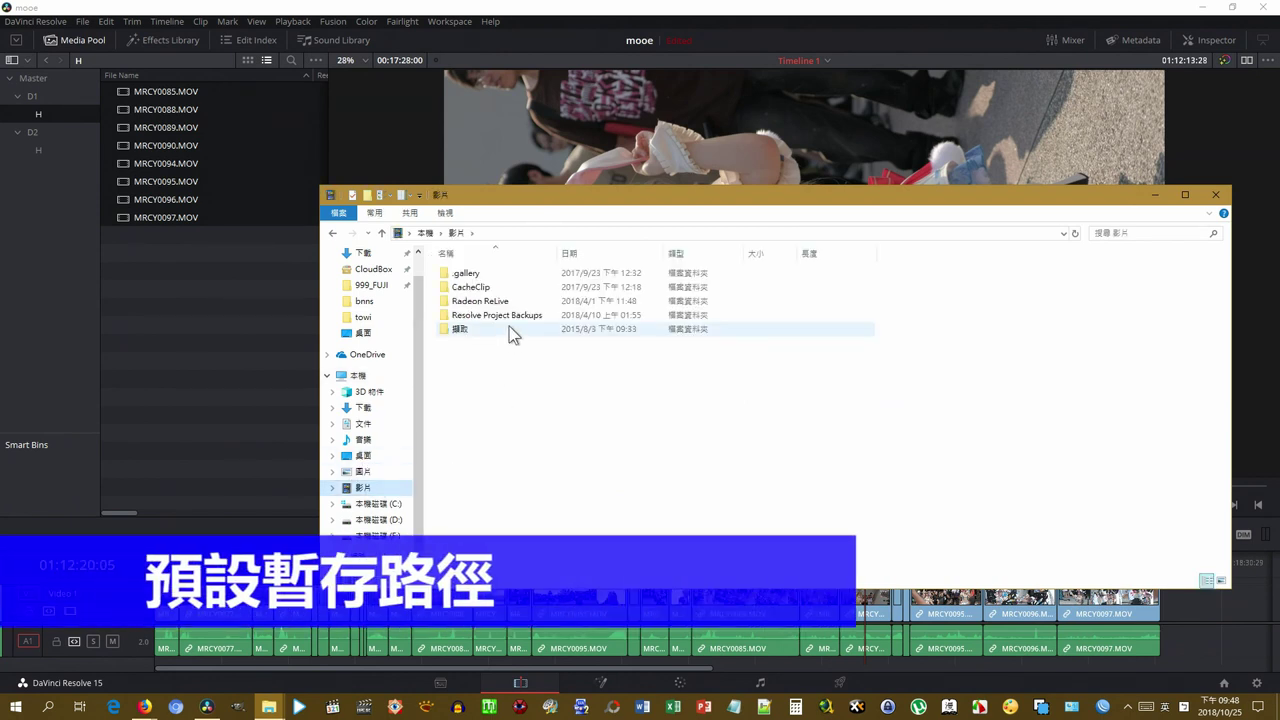
double_click(480, 287)
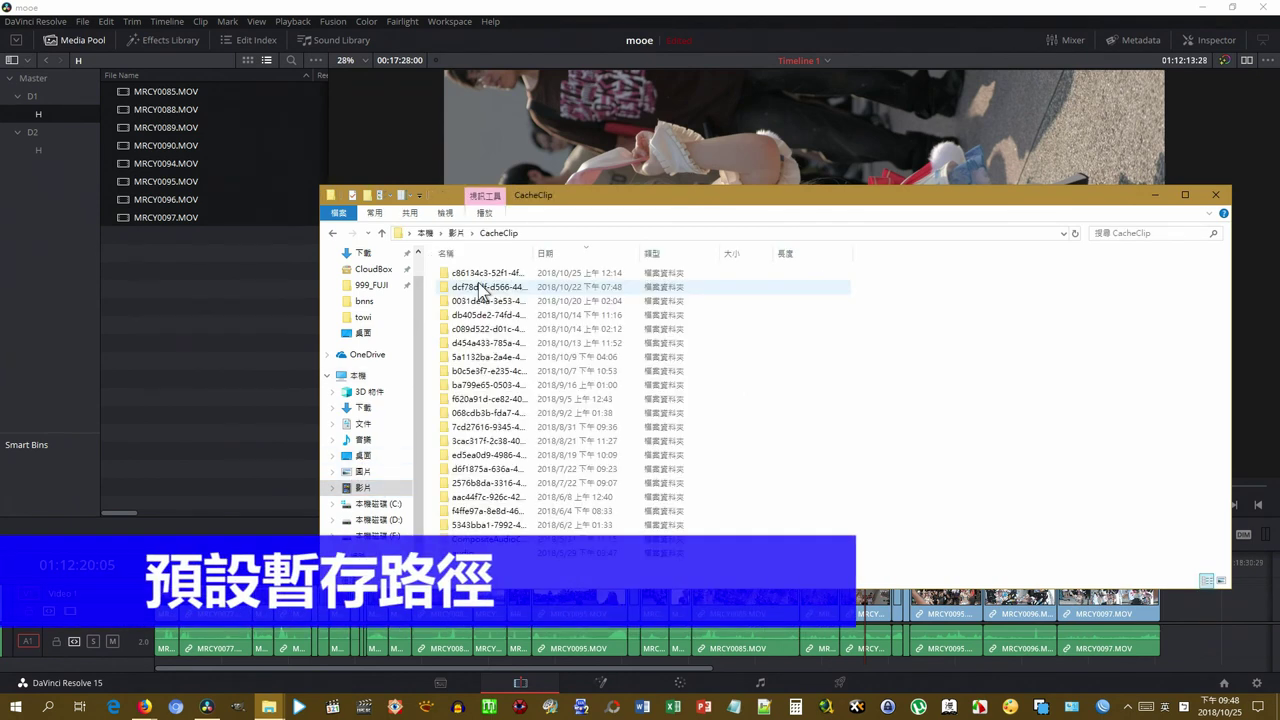
click(530, 254)
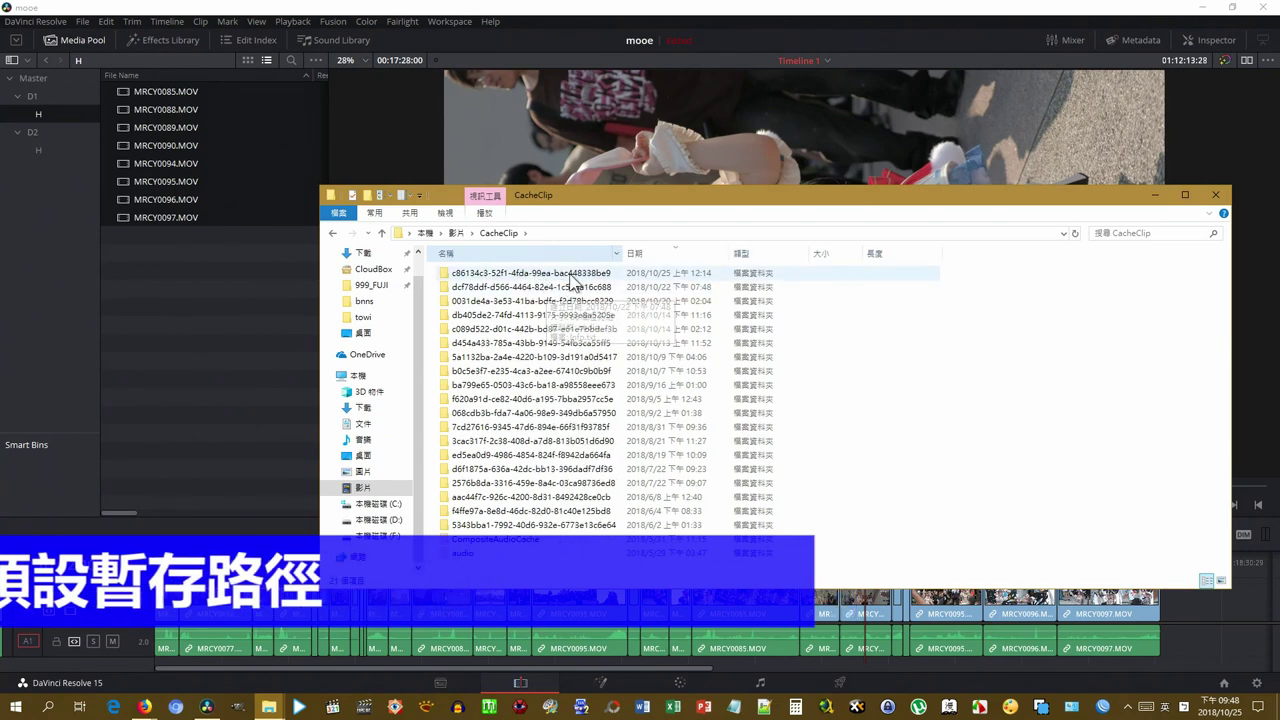
double_click(565, 273)
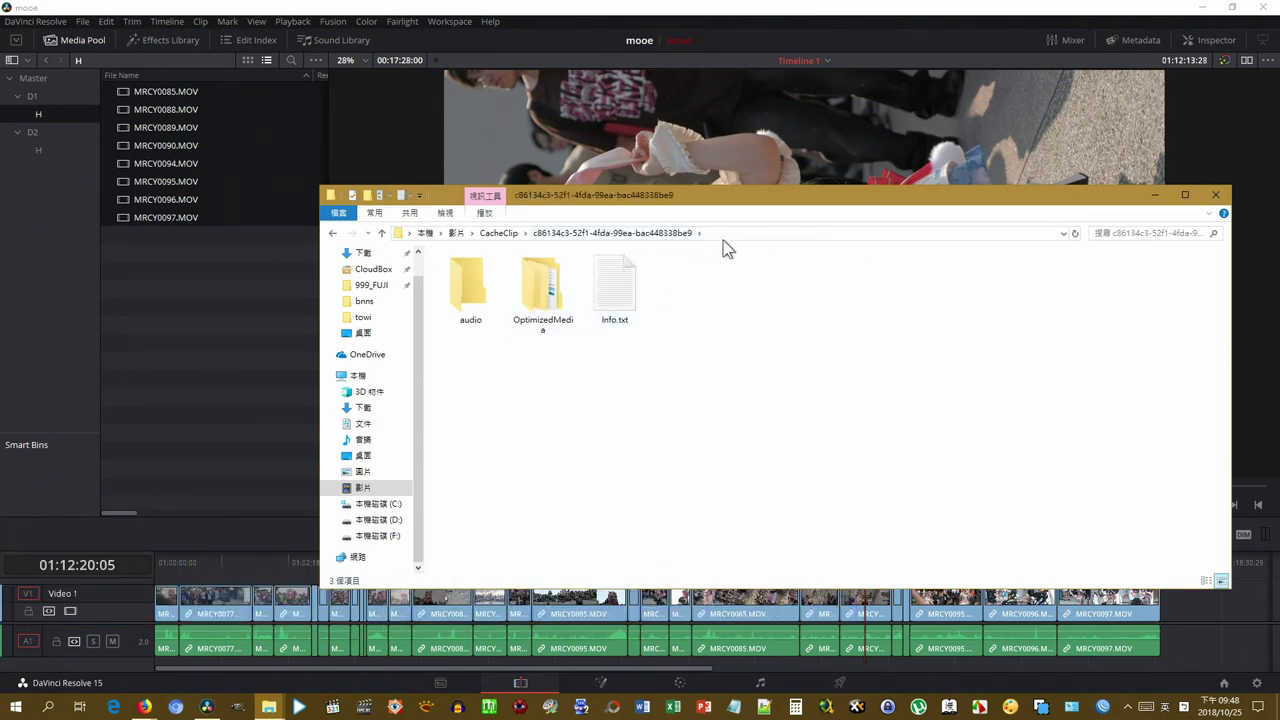
- Check the OptimizedMedia folder's properties (4.79 GB), then return to DaVinci Resolve
double_click(557, 290)
click(332, 233)
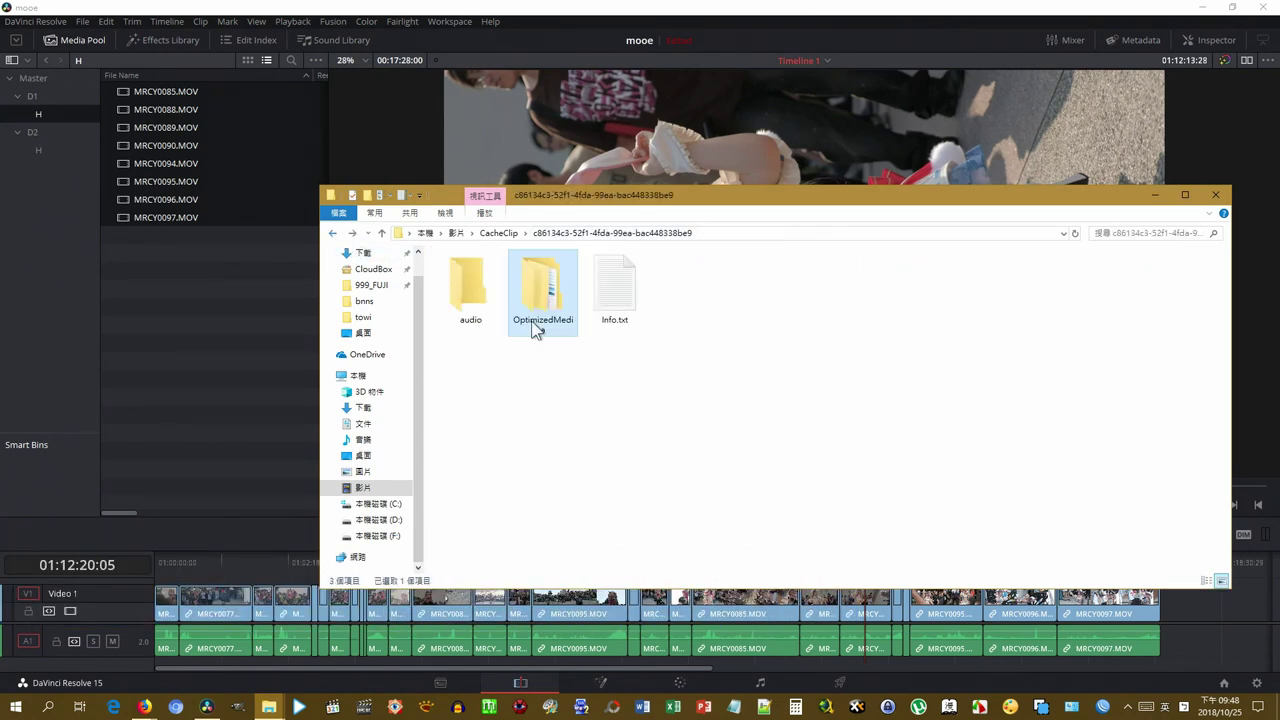
right_click(536, 313)
click(595, 678)
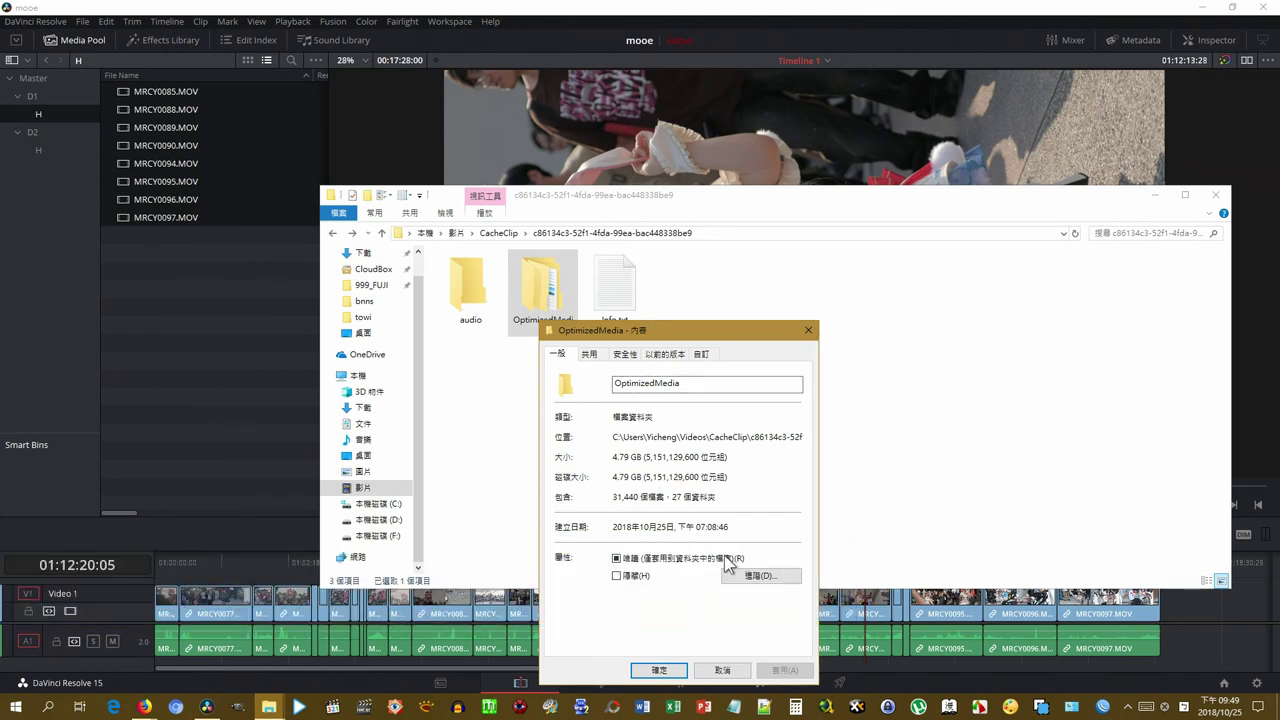
click(722, 670)
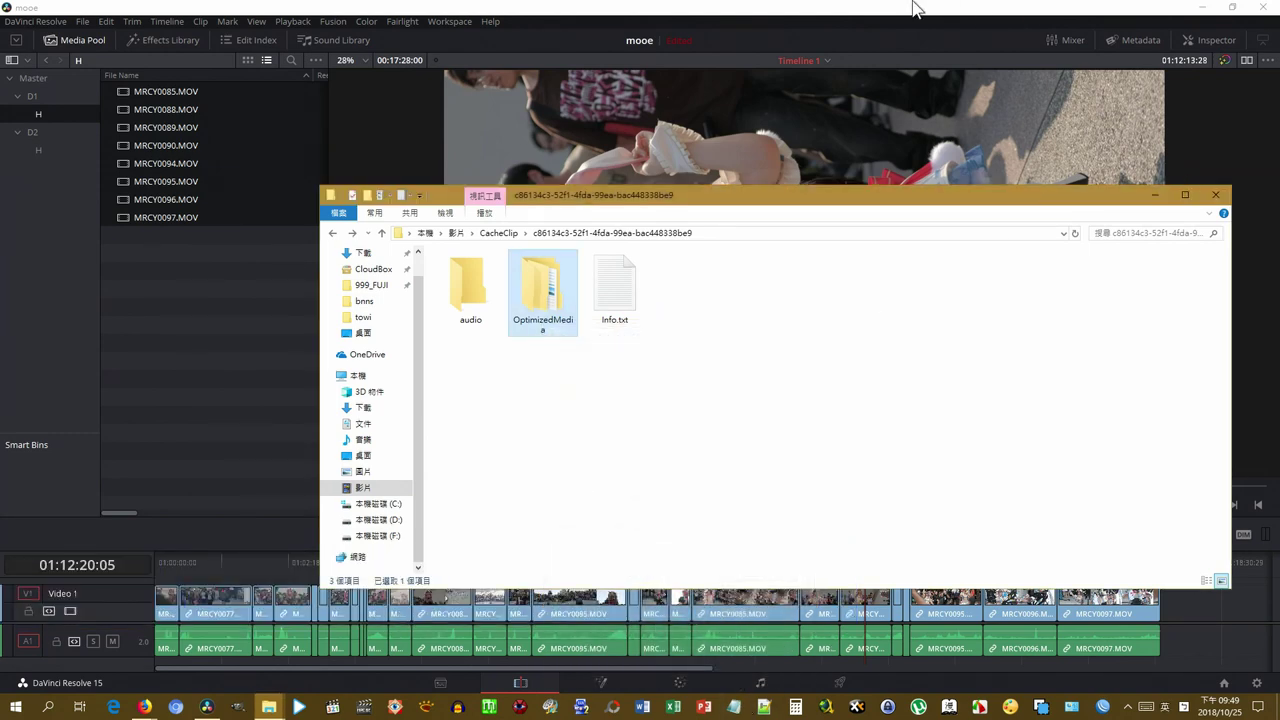
click(912, 8)
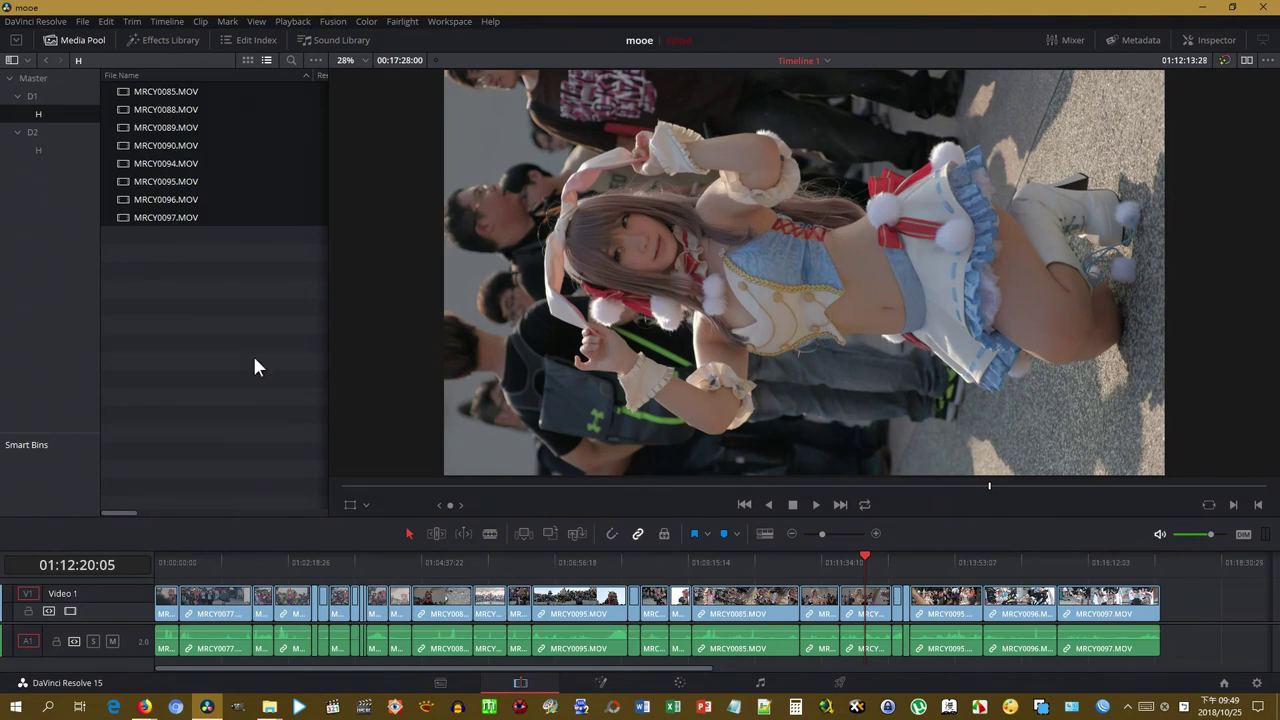
- Play the timeline from the start, zoom in, and step back and forth one second at a time
drag(216, 562, 143, 565)
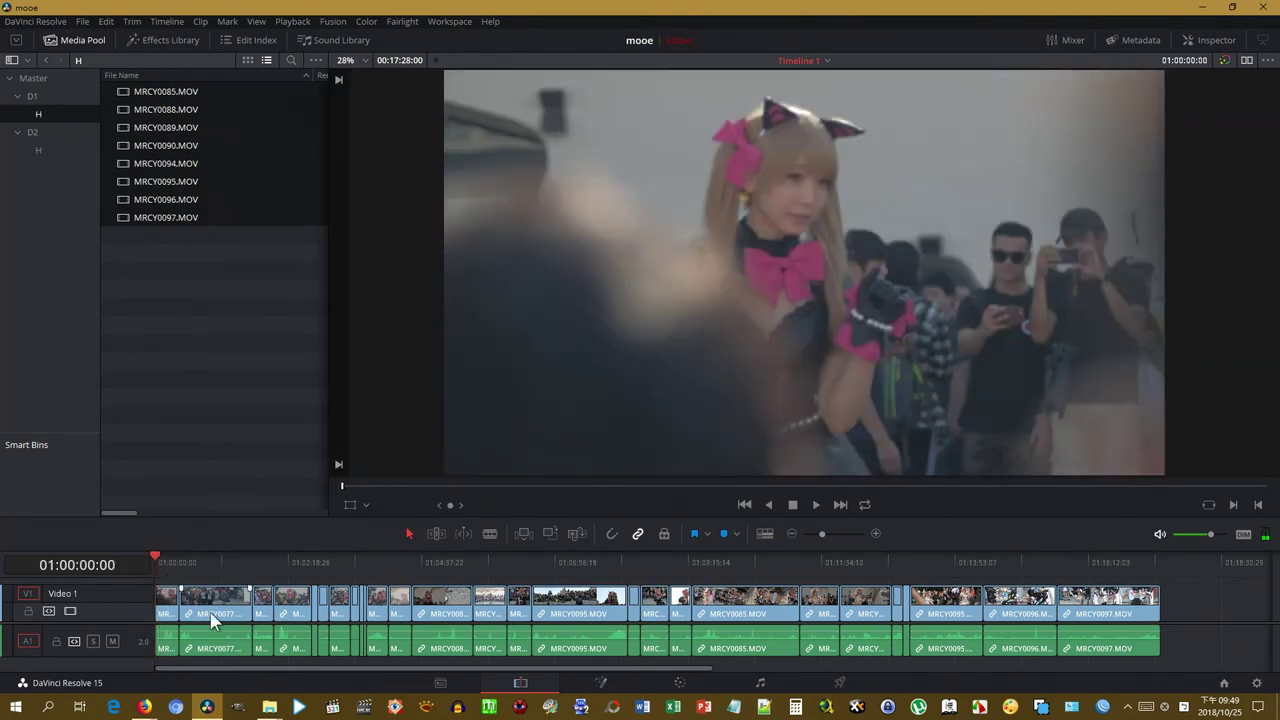
key(space)
key(space)
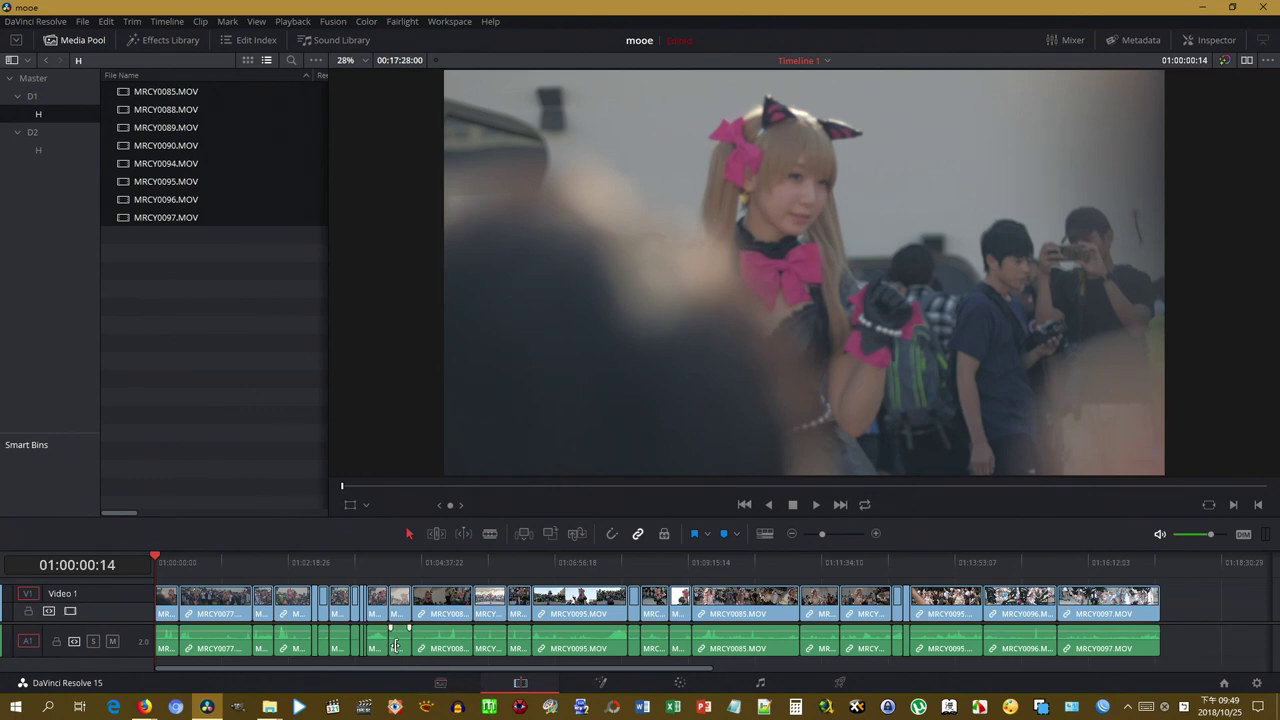
scroll(395, 645, up, 2)
scroll(395, 645, up, 1)
key(space)
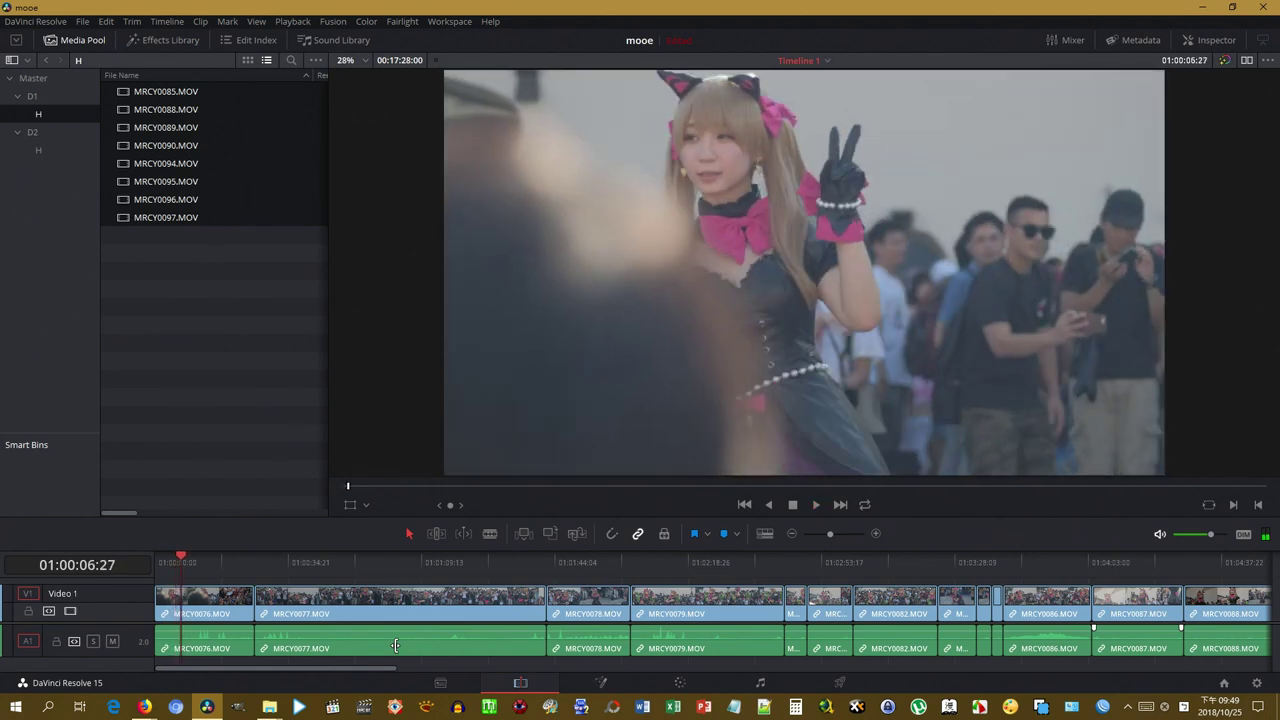
key(shift+Left)
key(shift+Right)
key(shift+Right)
key(shift+Right)
key(shift+Right)
key(shift+Right)
key(shift+Right)
key(shift+Right)
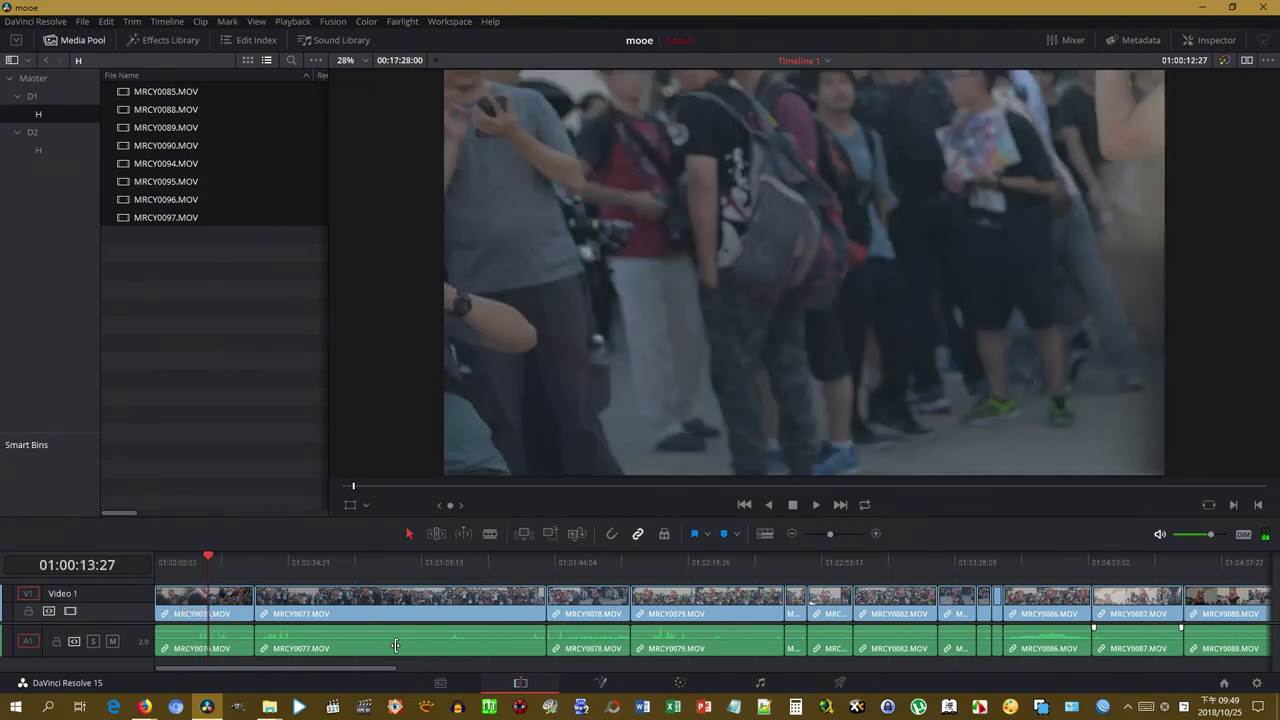
key(shift+Right)
key(shift+Right)
key(shift+Right)
key(shift+Right)
key(shift+Right)
key(shift+Right)
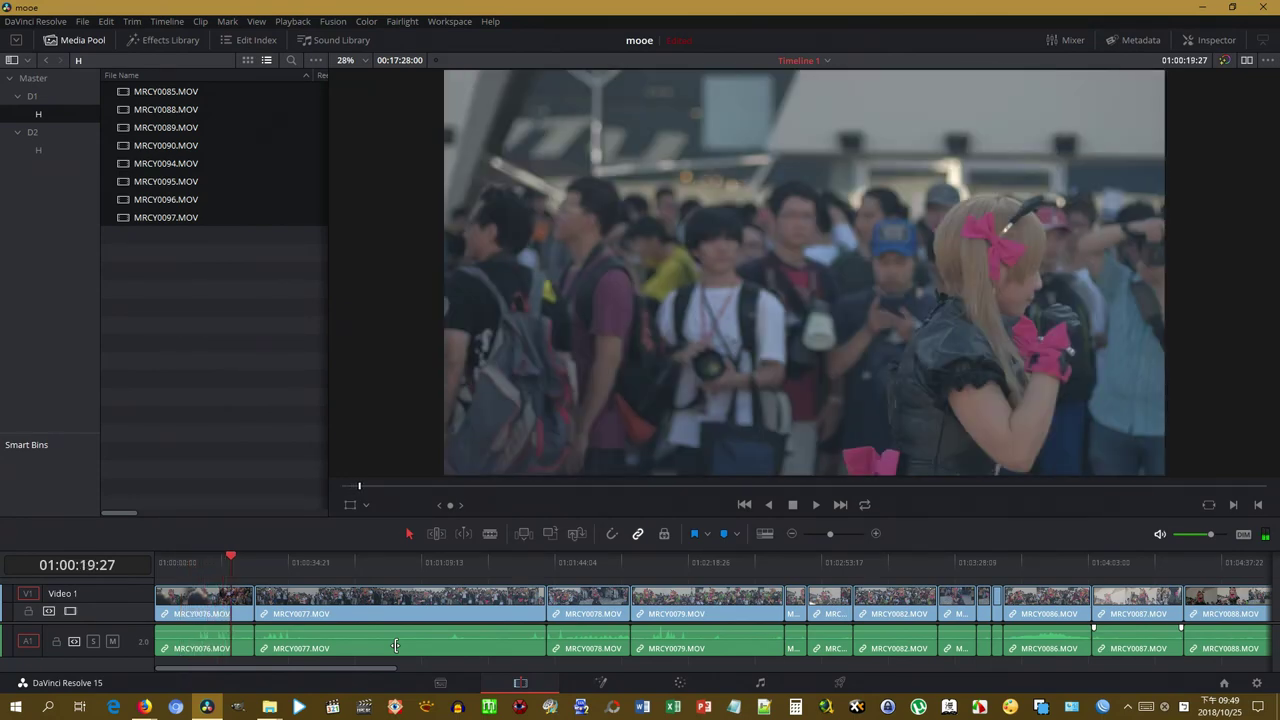
- Drag Timeline 1 from the D2 › H bin into the Master bin
click(30, 79)
click(39, 150)
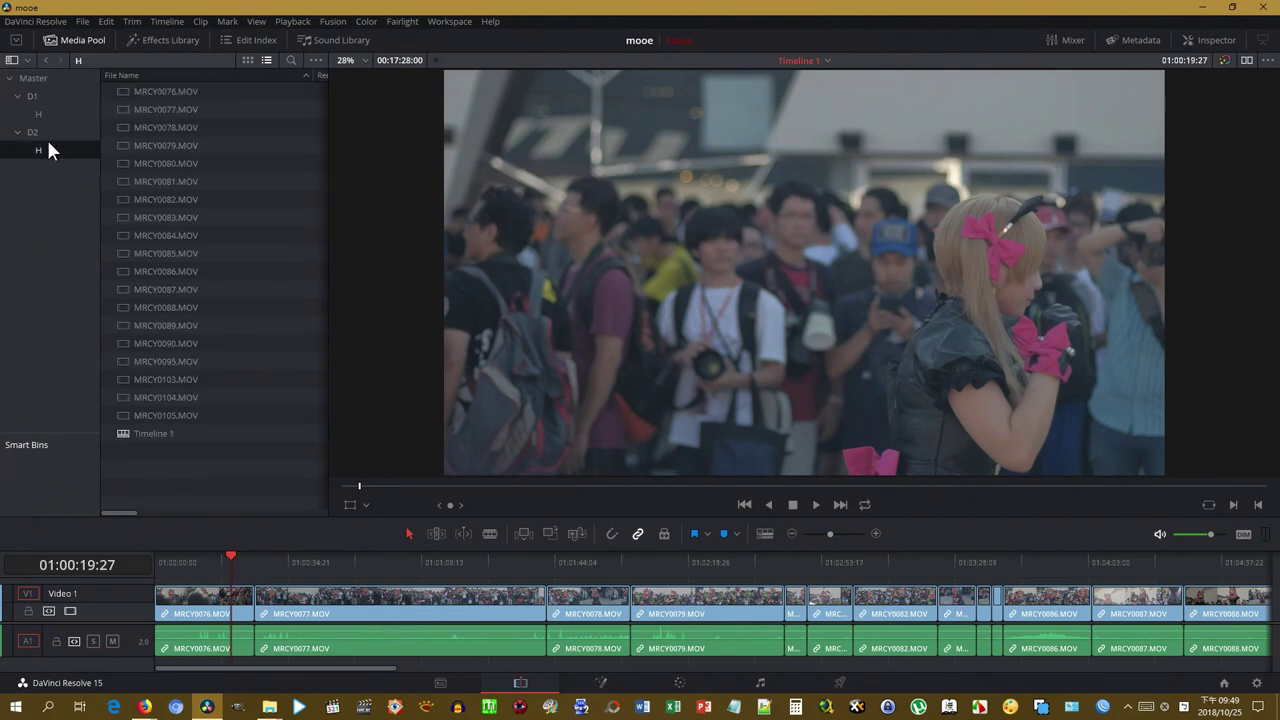
click(40, 113)
click(39, 148)
click(155, 435)
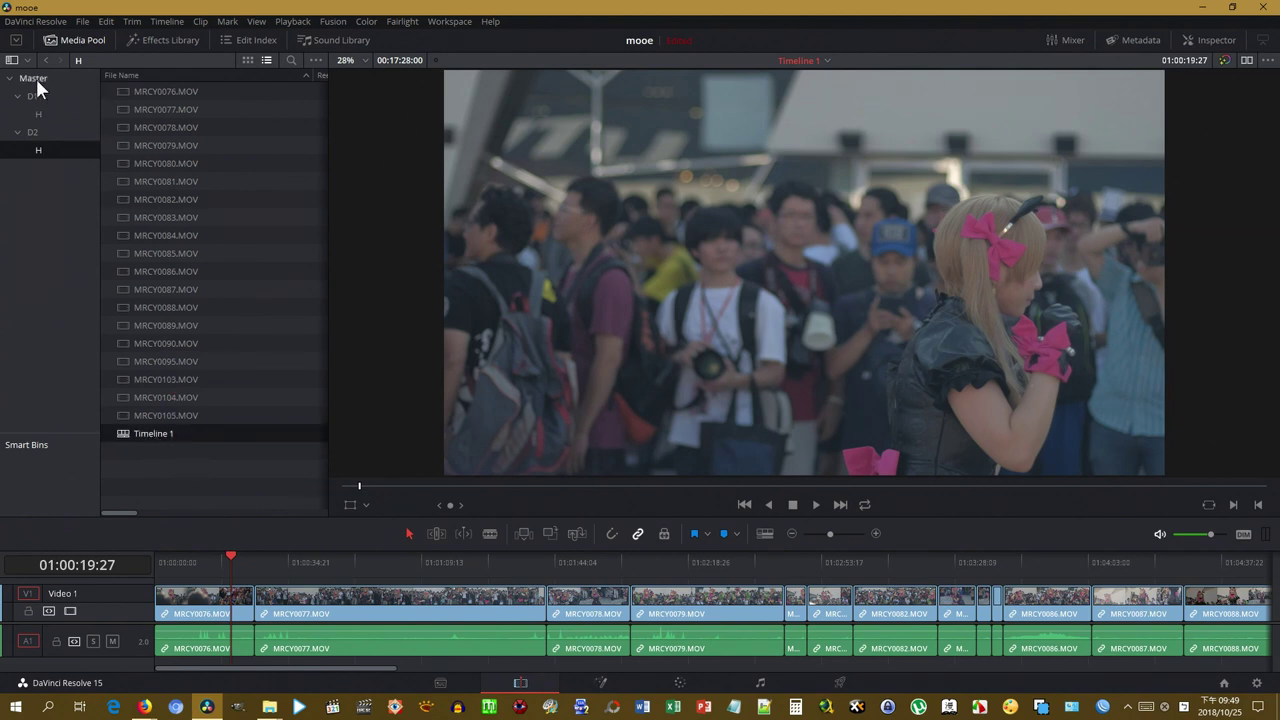
drag(155, 440, 36, 78)
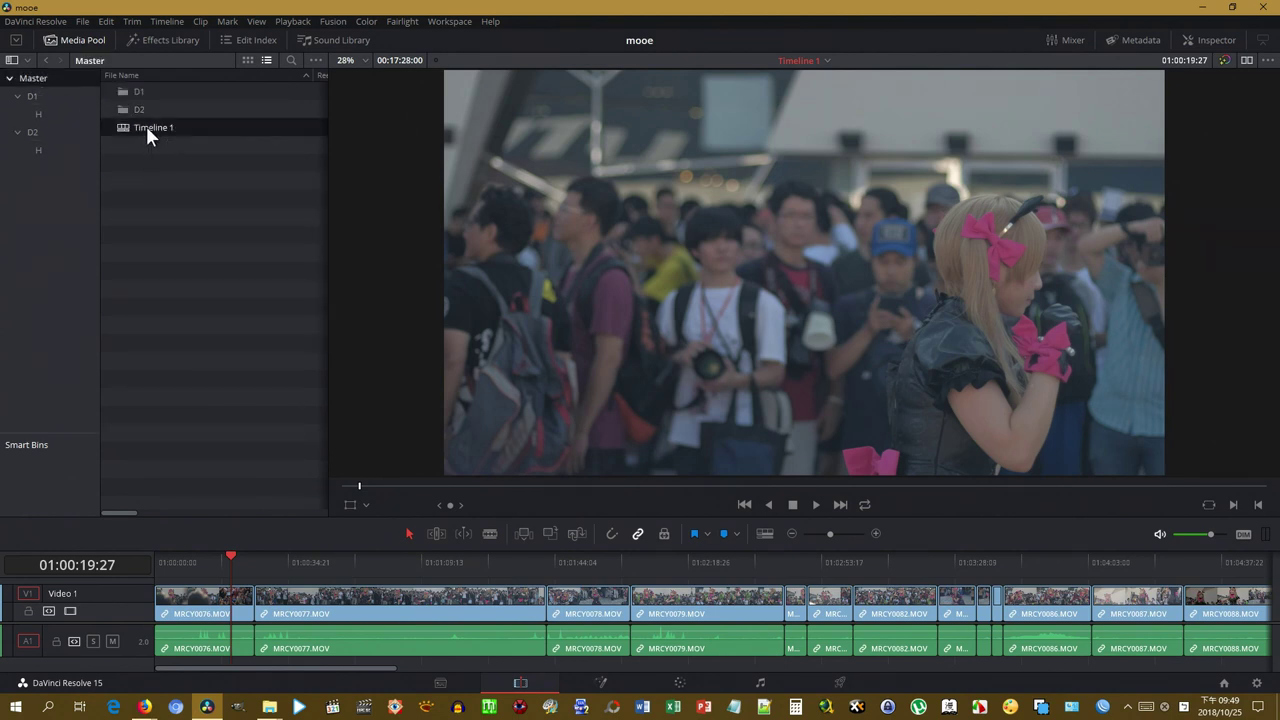
- Rename Timeline 1 to 'ALL'
right_click(146, 126)
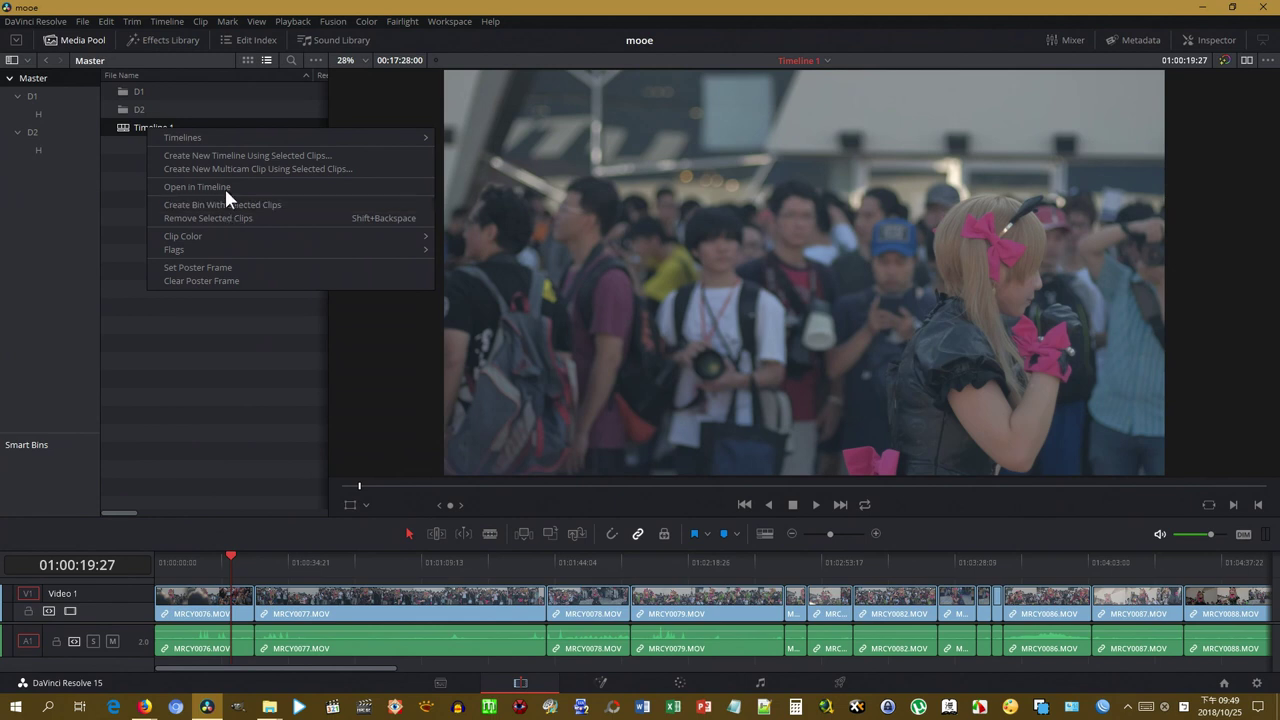
click(142, 130)
click(175, 130)
text(ALL)
key(Return)
- Duplicate the ALL timeline and name the copy 'Cut'
right_click(195, 131)
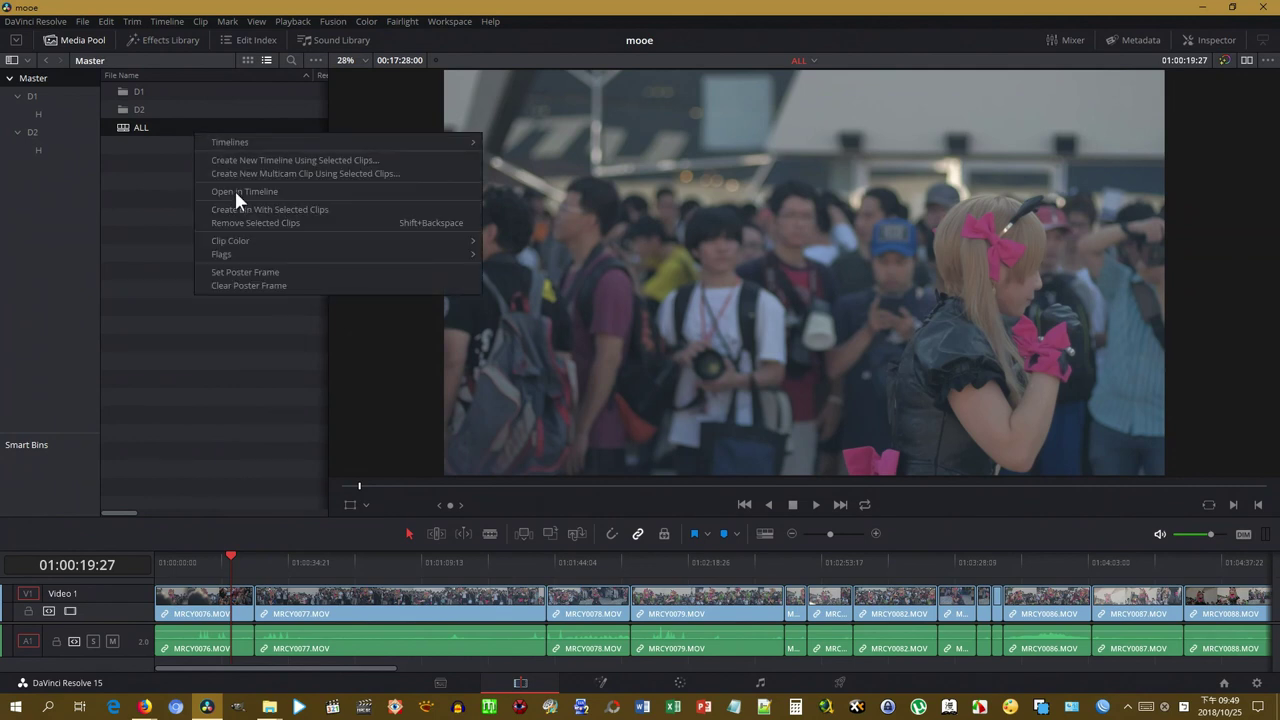
mouse_move(320, 143)
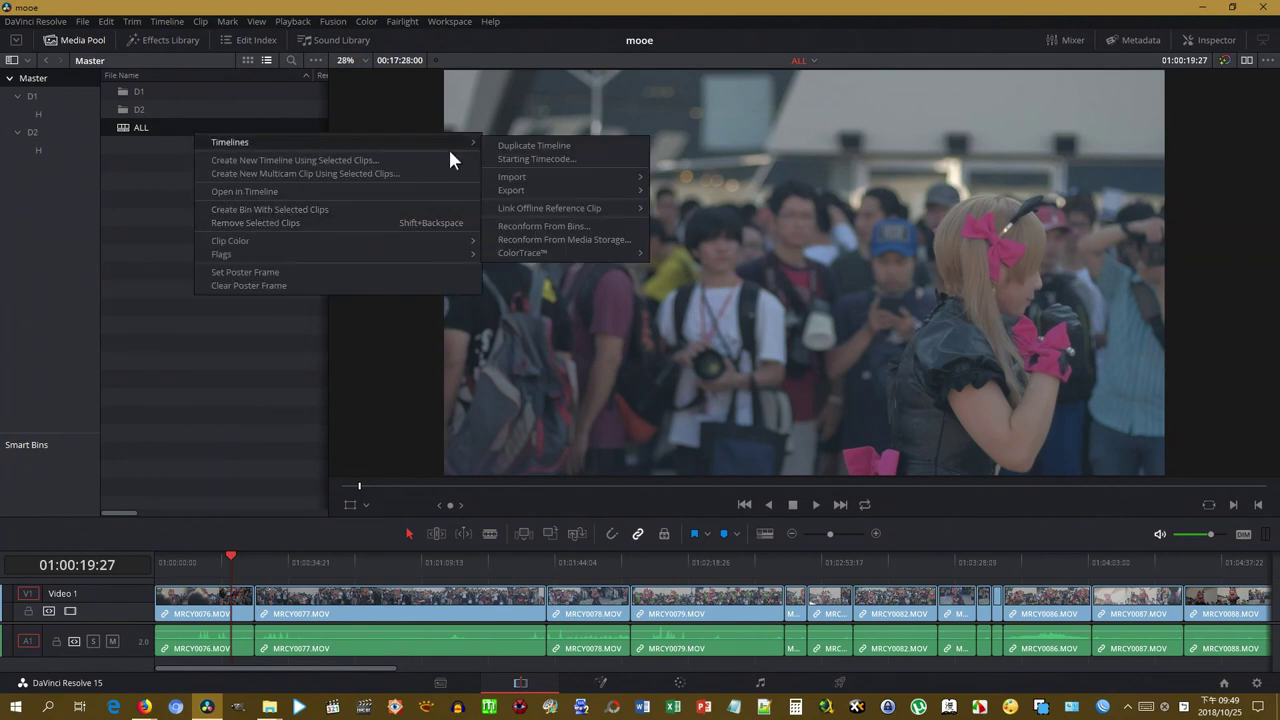
click(546, 147)
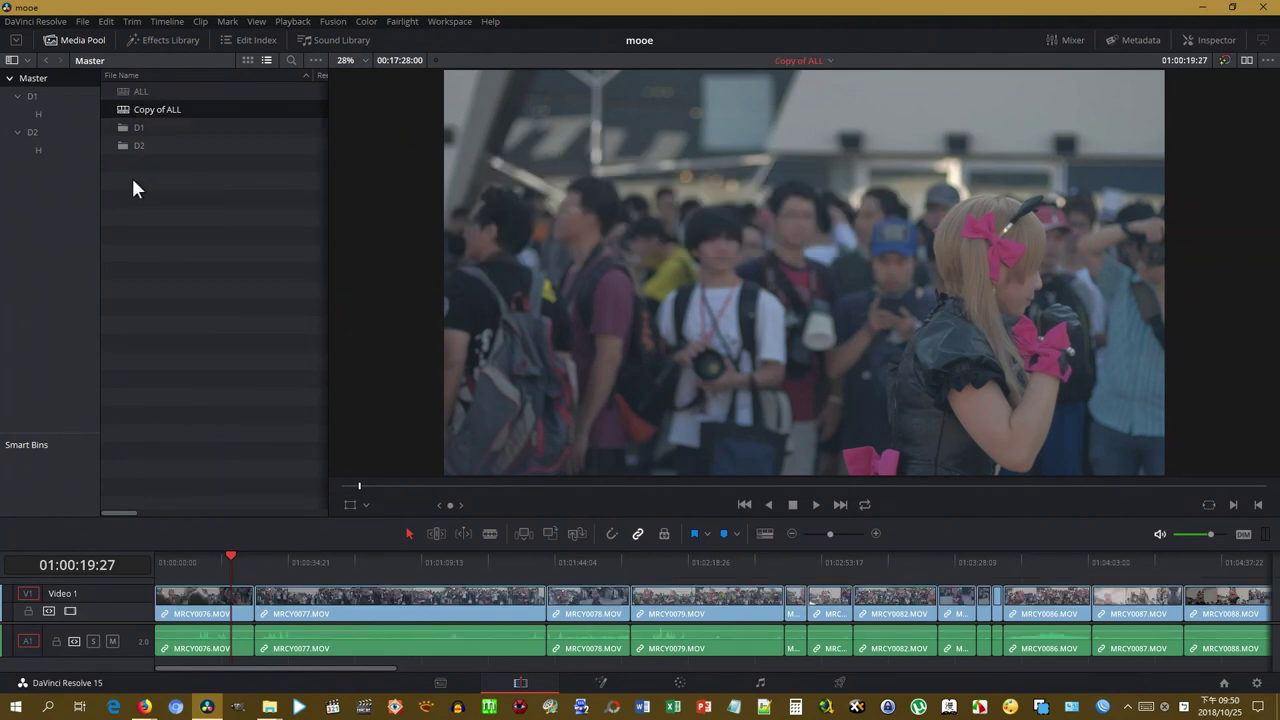
click(156, 110)
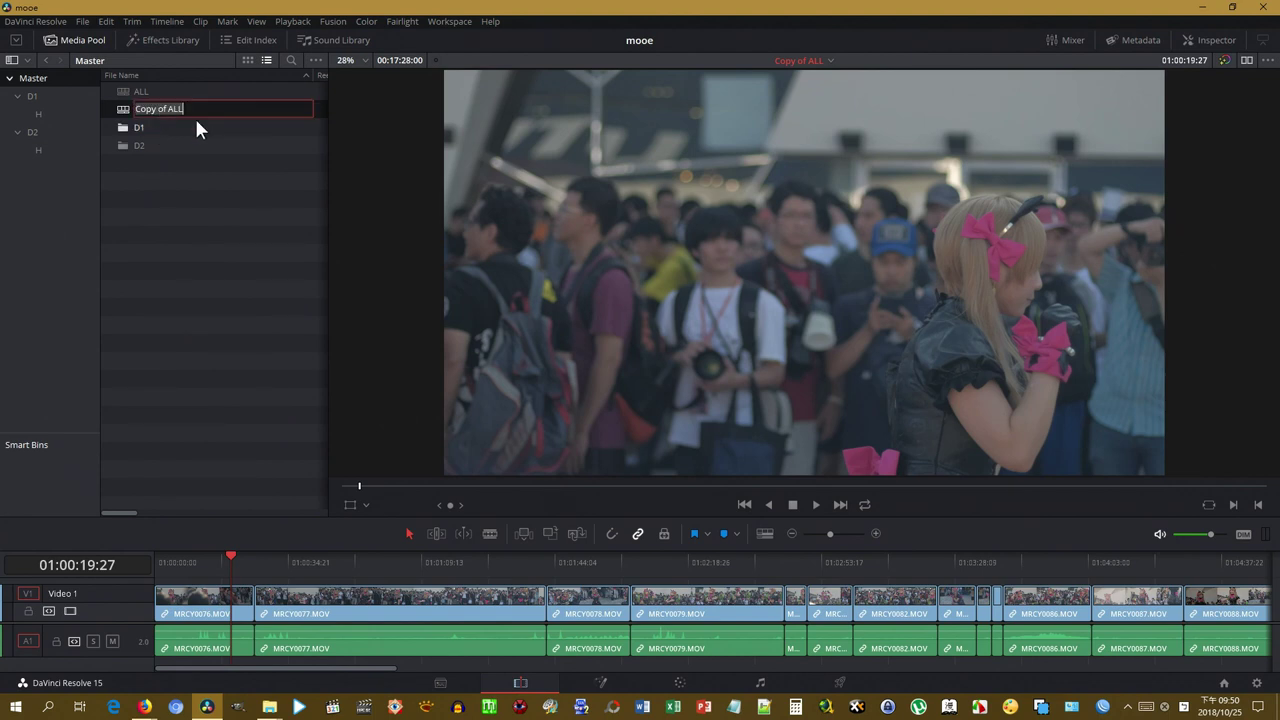
text(Cut)
key(Return)
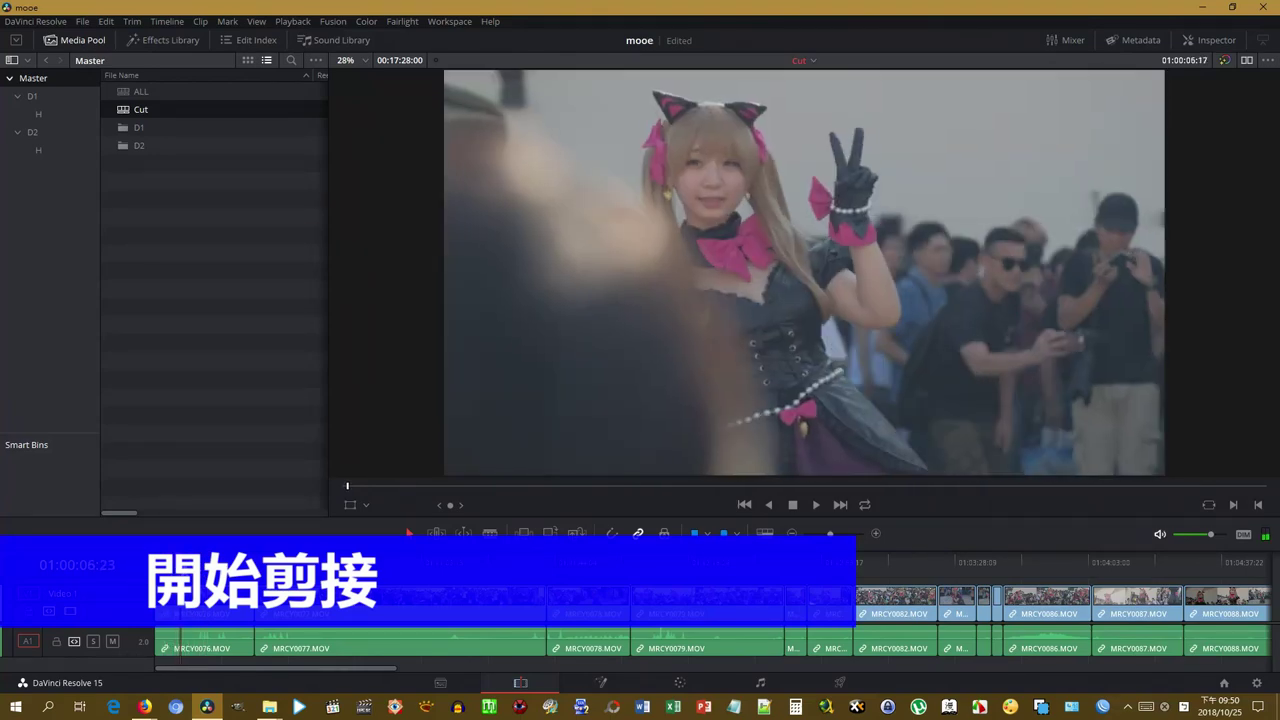
mouse_move(176, 555)
mouse_down()
mouse_move(226, 553)
mouse_move(195, 566)
mouse_up()
key(space)
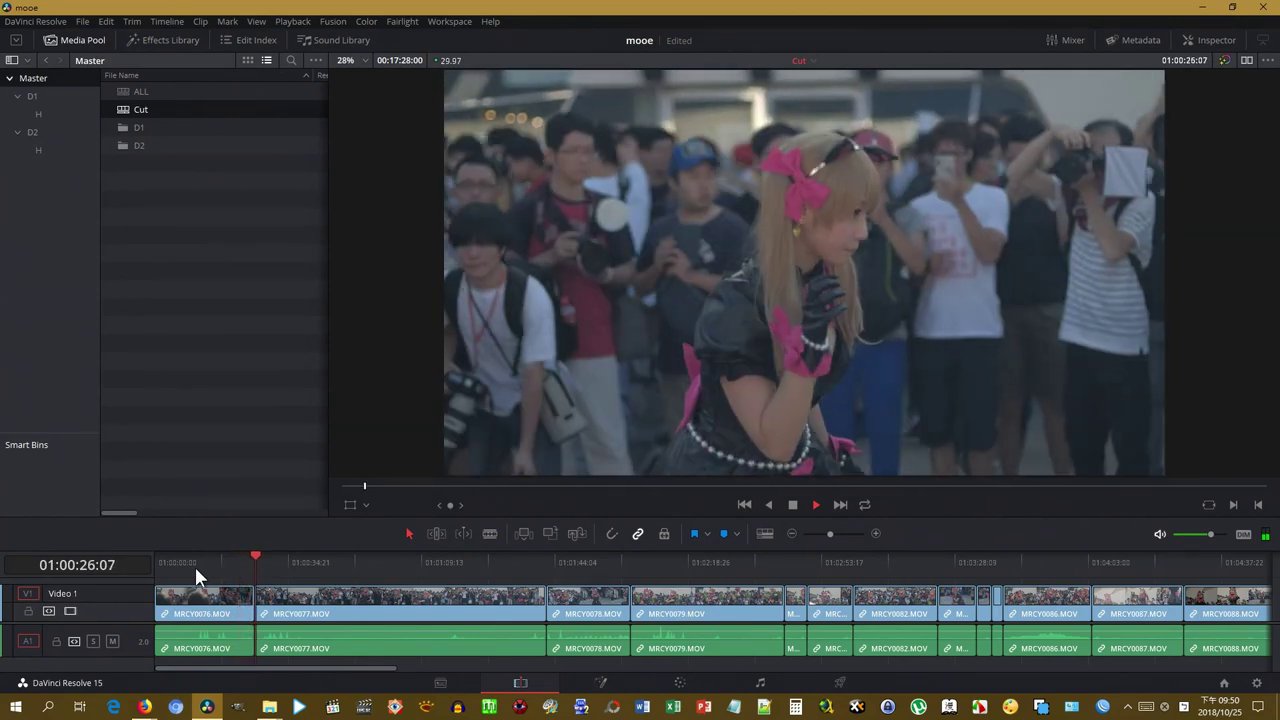
key(space)
- Delete clip MRCY0076 and close the gap it leaves at the timeline start
click(193, 605)
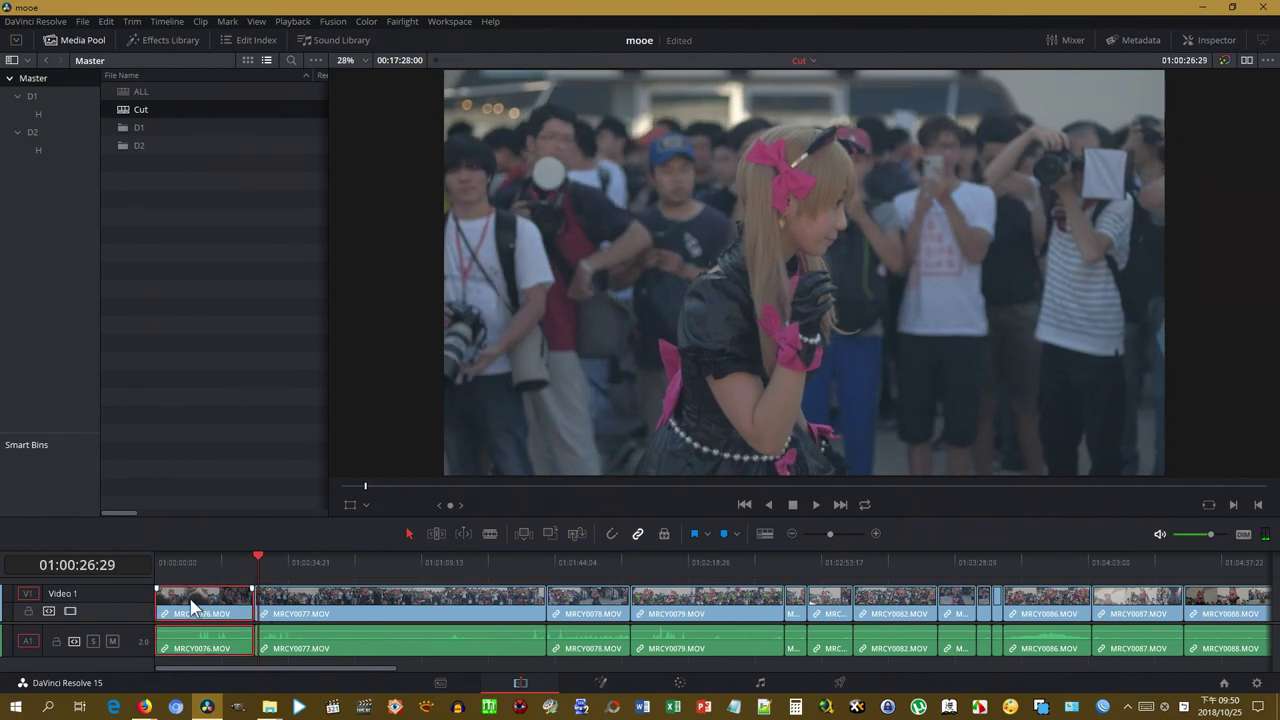
key(BackSpace)
click(188, 595)
key(BackSpace)
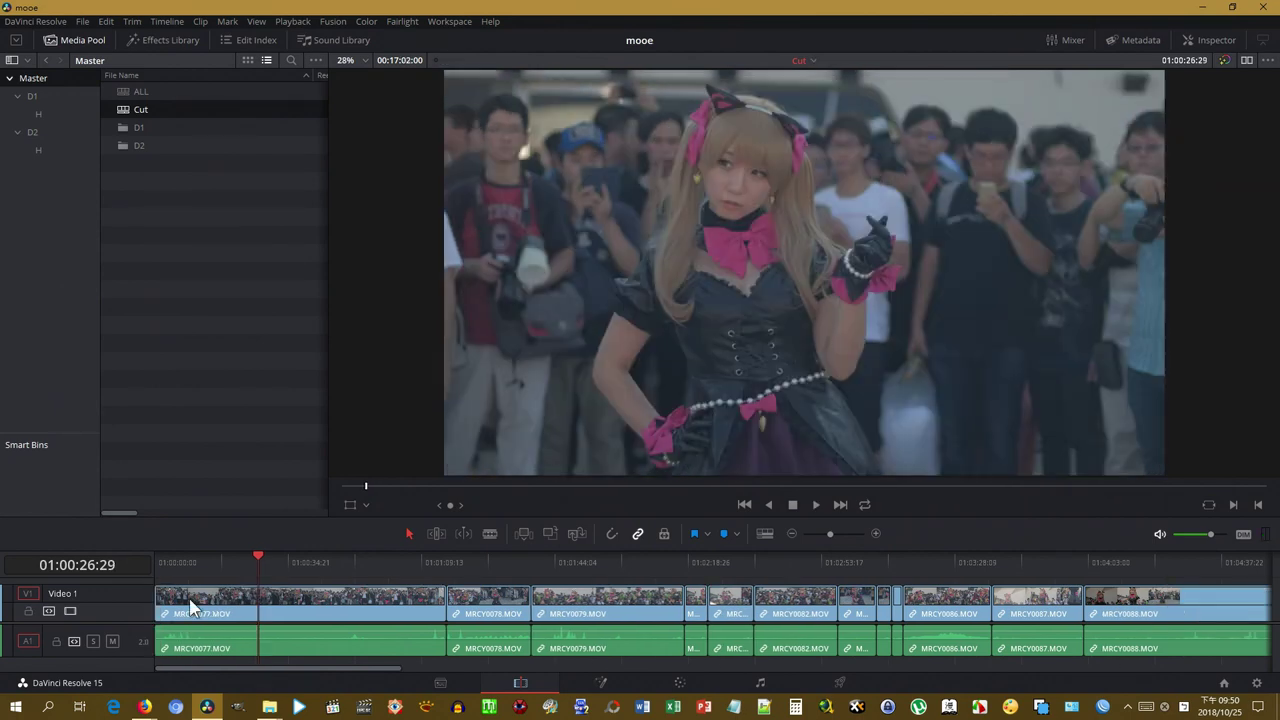
- Play from the start and ripple-trim MRCY0077's opening to the chosen in-point
key(Home)
key(space)
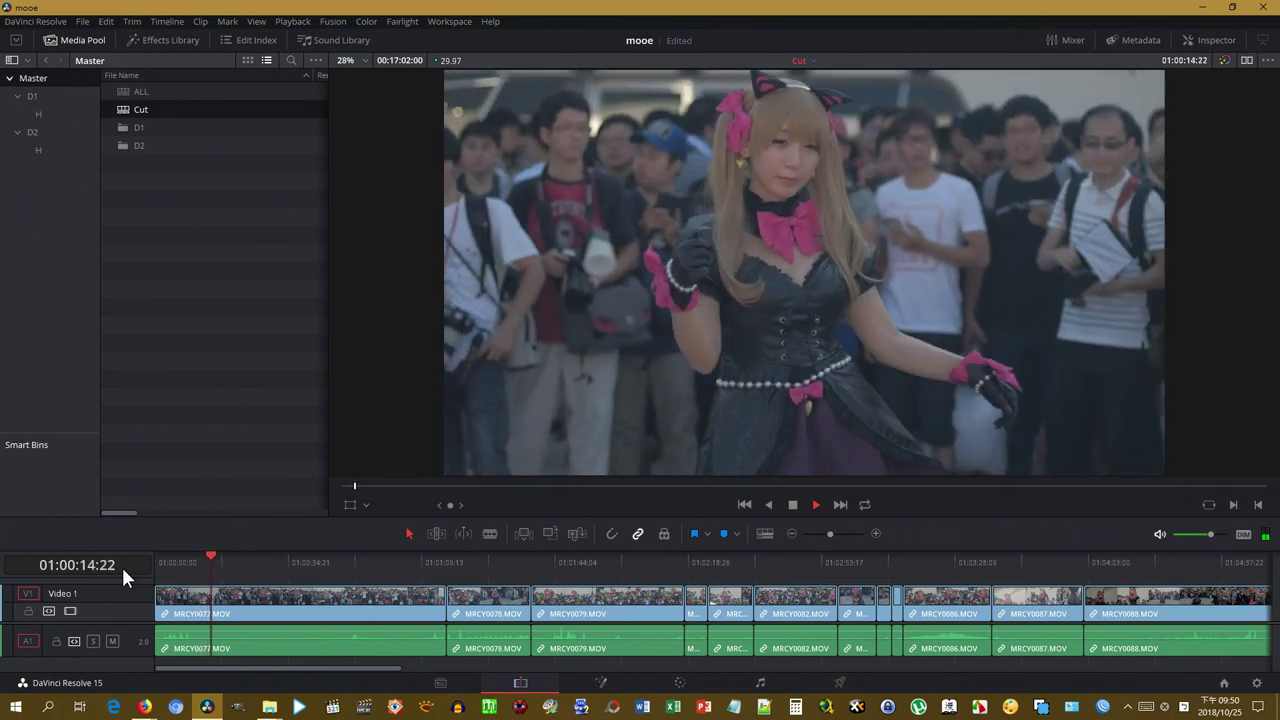
key(space)
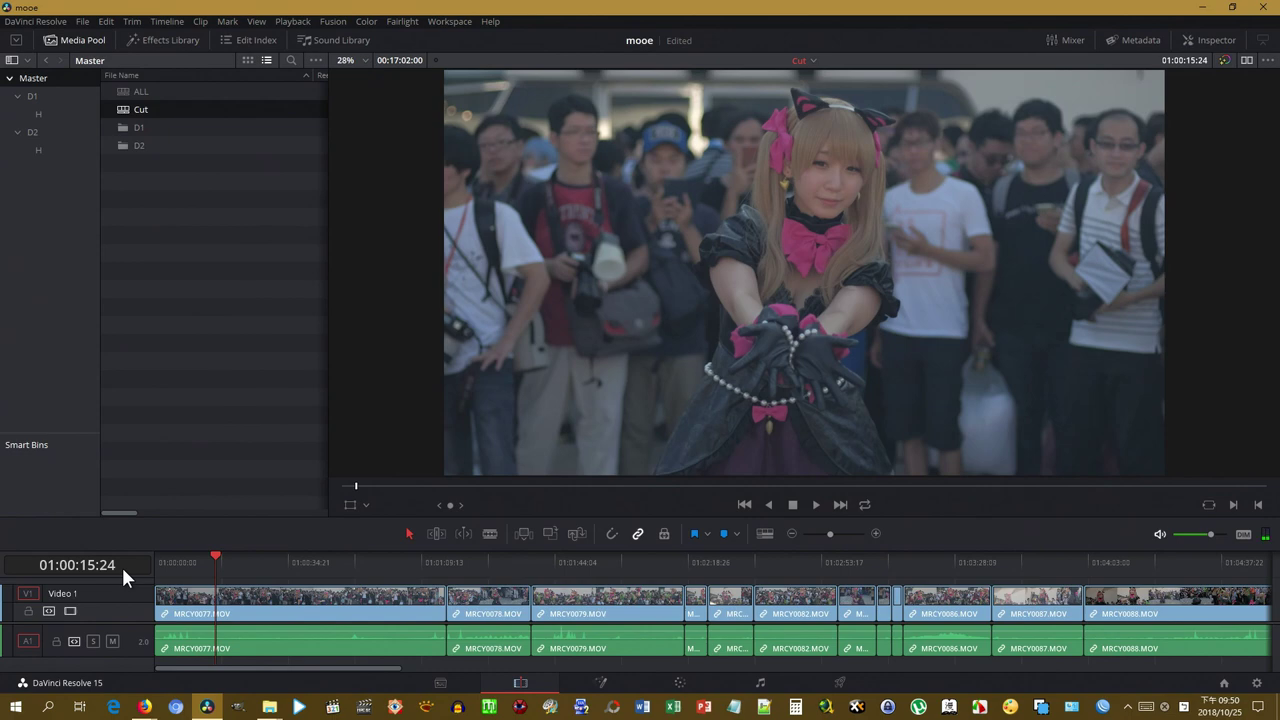
key(ctrl+shift+bracketleft)
key(space)
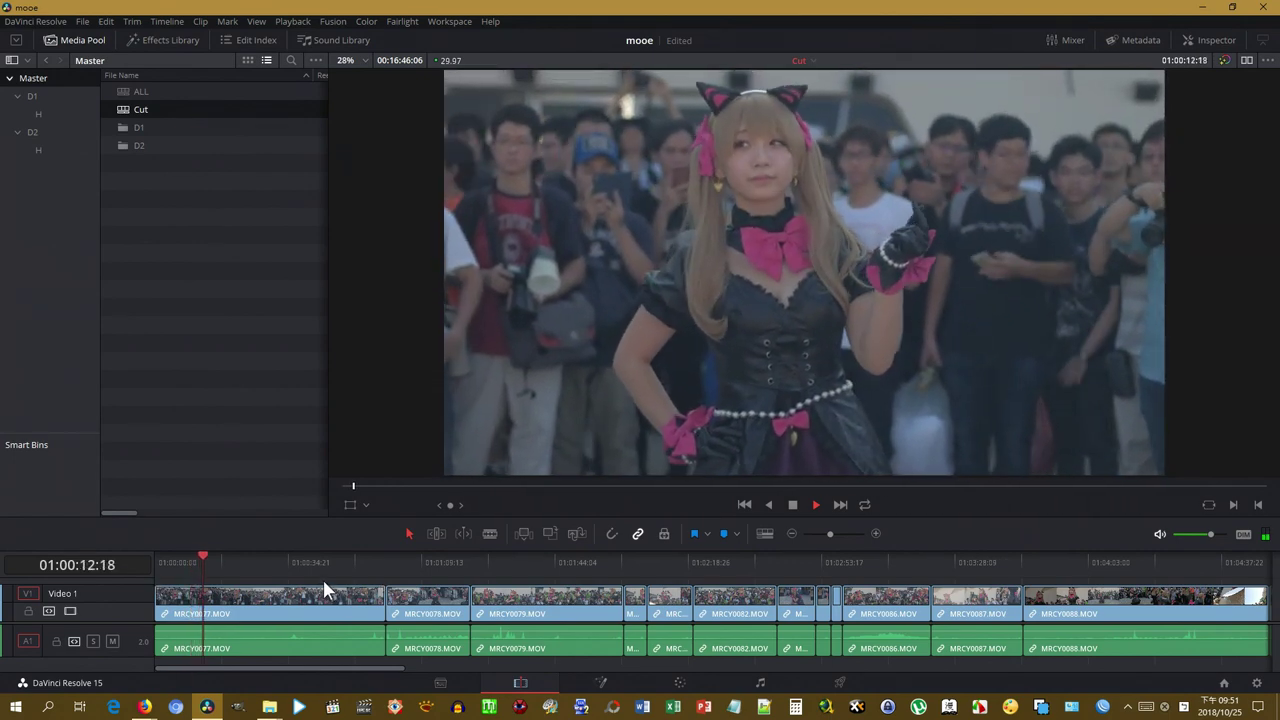
- Split MRCY0077 near 01:00:08 and ripple-delete its unwanted section
drag(193, 562, 177, 565)
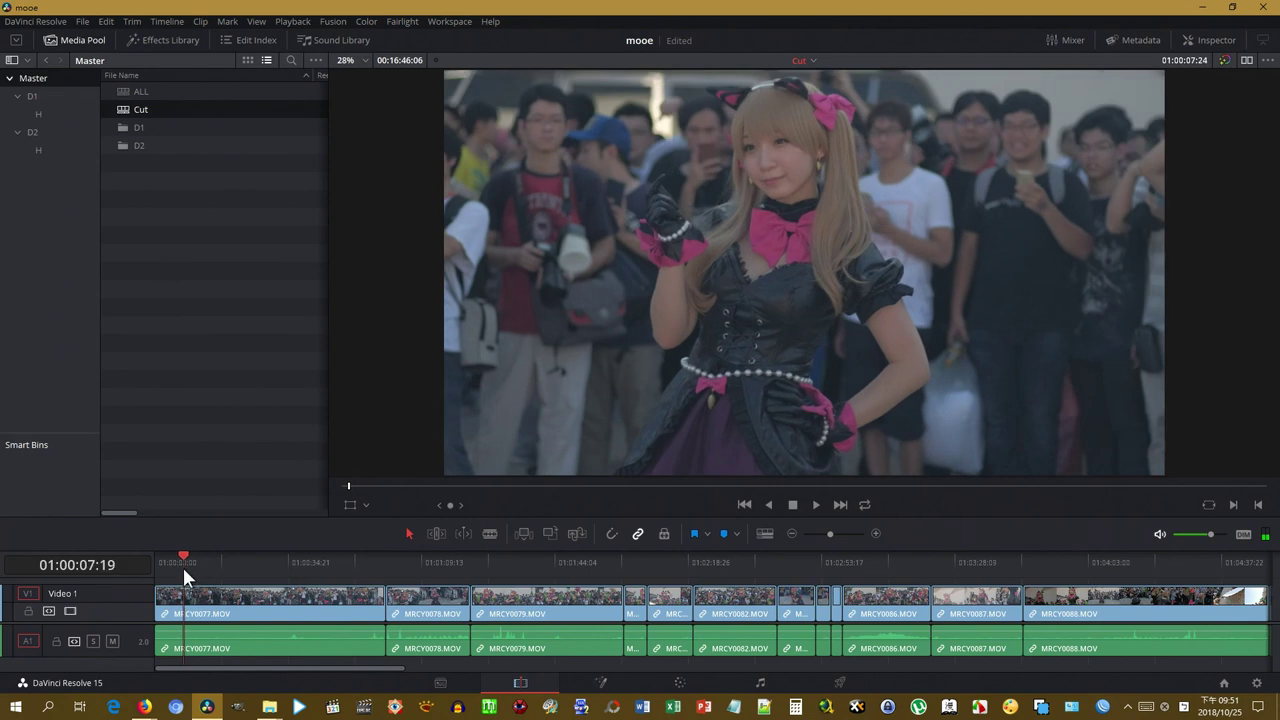
key(space)
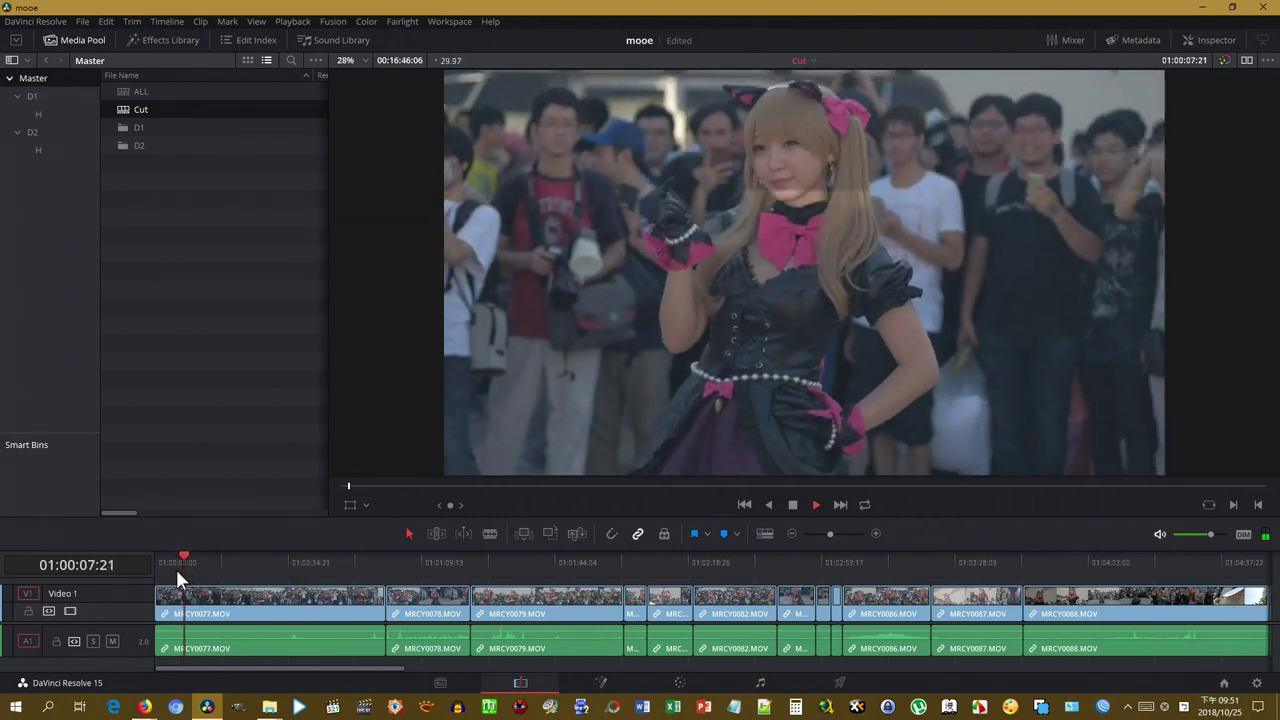
key(j)
key(j)
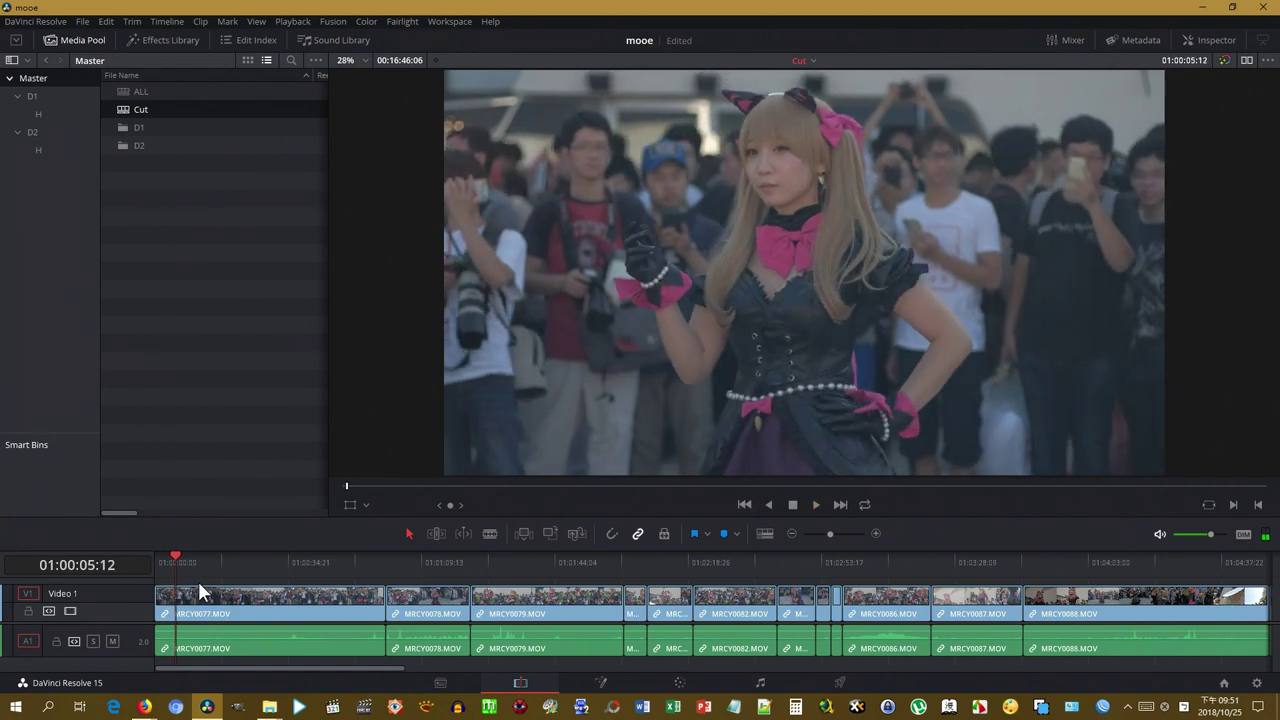
key(ctrl+b)
drag(178, 565, 210, 566)
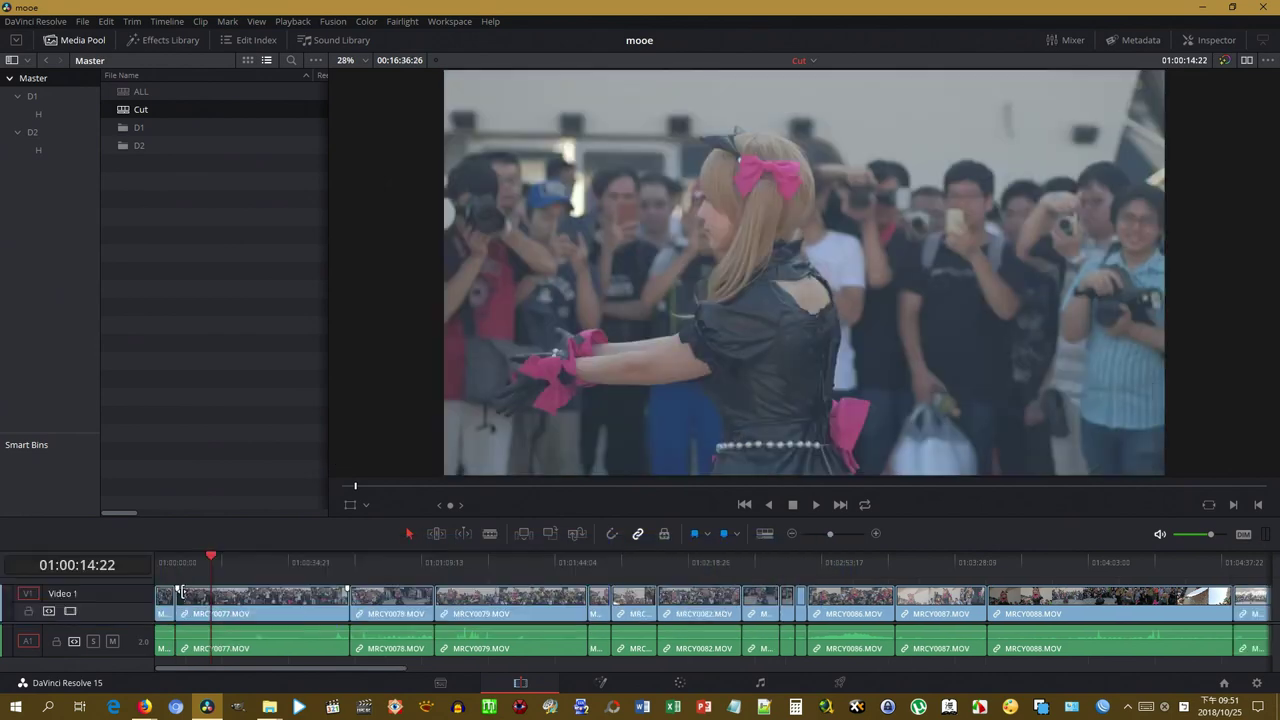
mouse_move(210, 565)
mouse_down()
mouse_move(185, 570)
mouse_move(297, 590)
mouse_up()
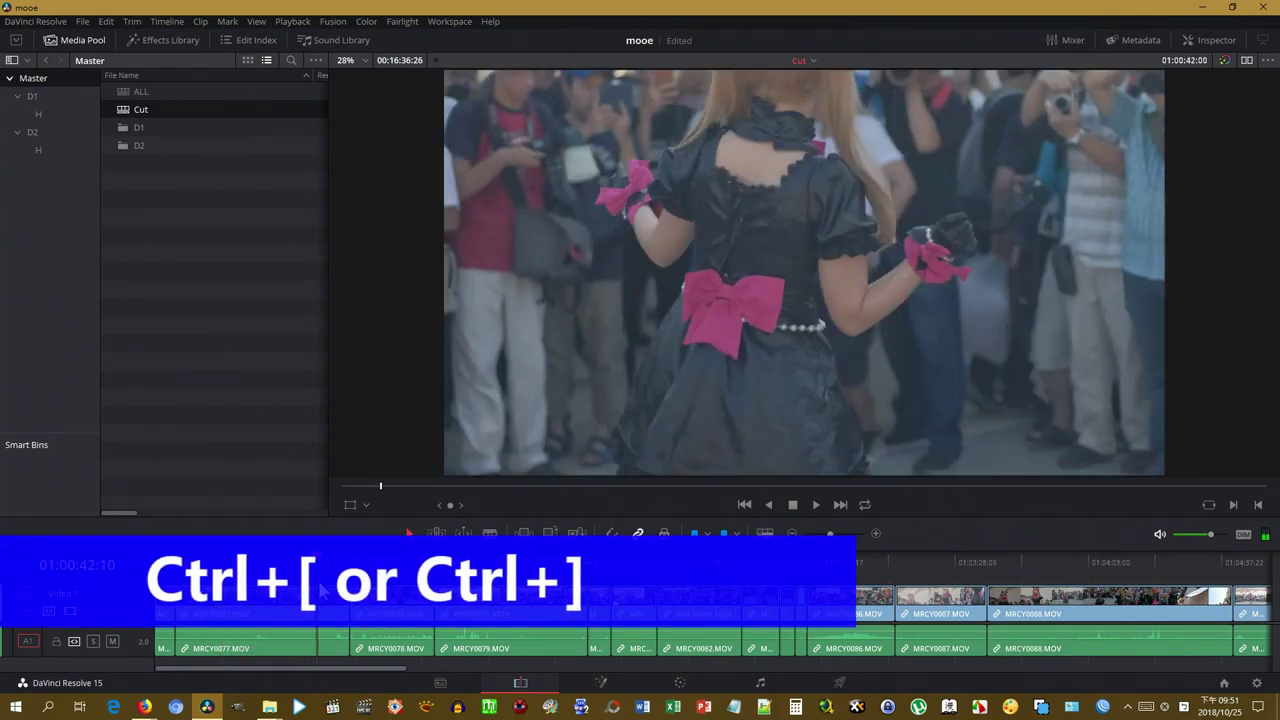
drag(297, 590, 365, 590)
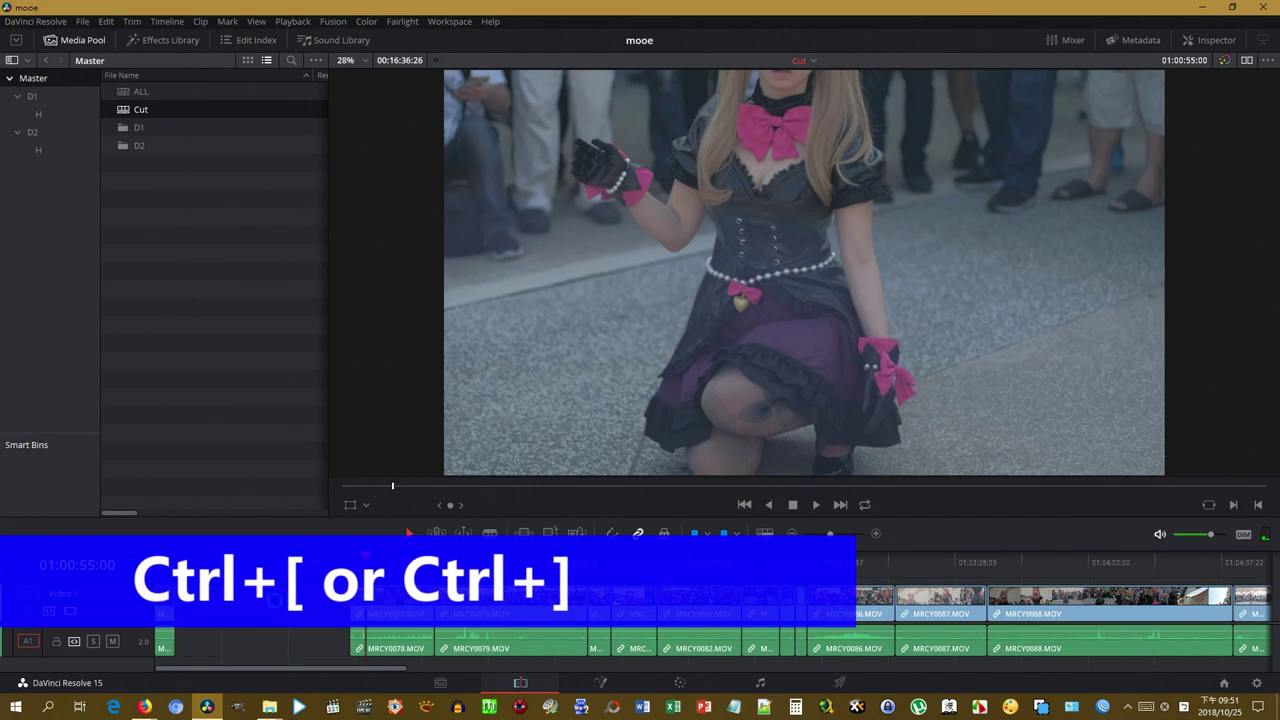
key(Delete)
mouse_move(202, 562)
mouse_down()
mouse_move(151, 557)
mouse_move(185, 560)
mouse_up()
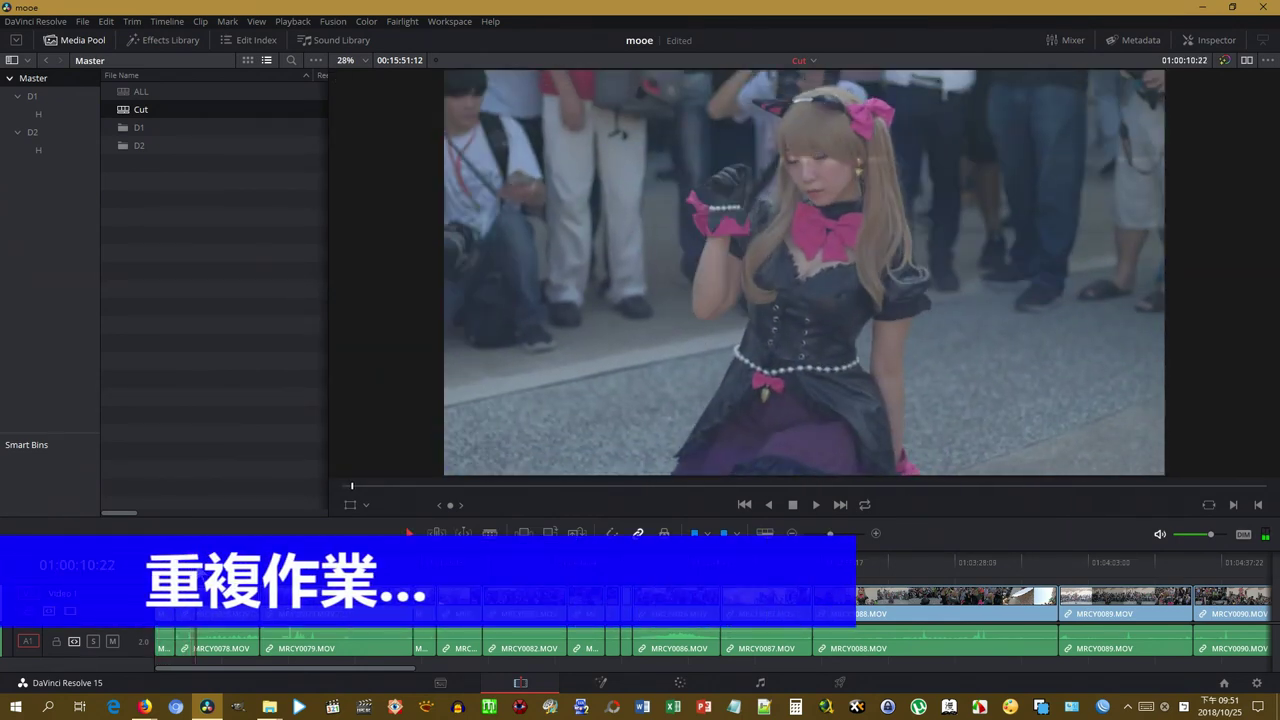
- Split the early clip at the next cut point
mouse_move(196, 558)
mouse_down()
mouse_move(248, 561)
mouse_move(201, 559)
mouse_up()
key(ctrl+b)
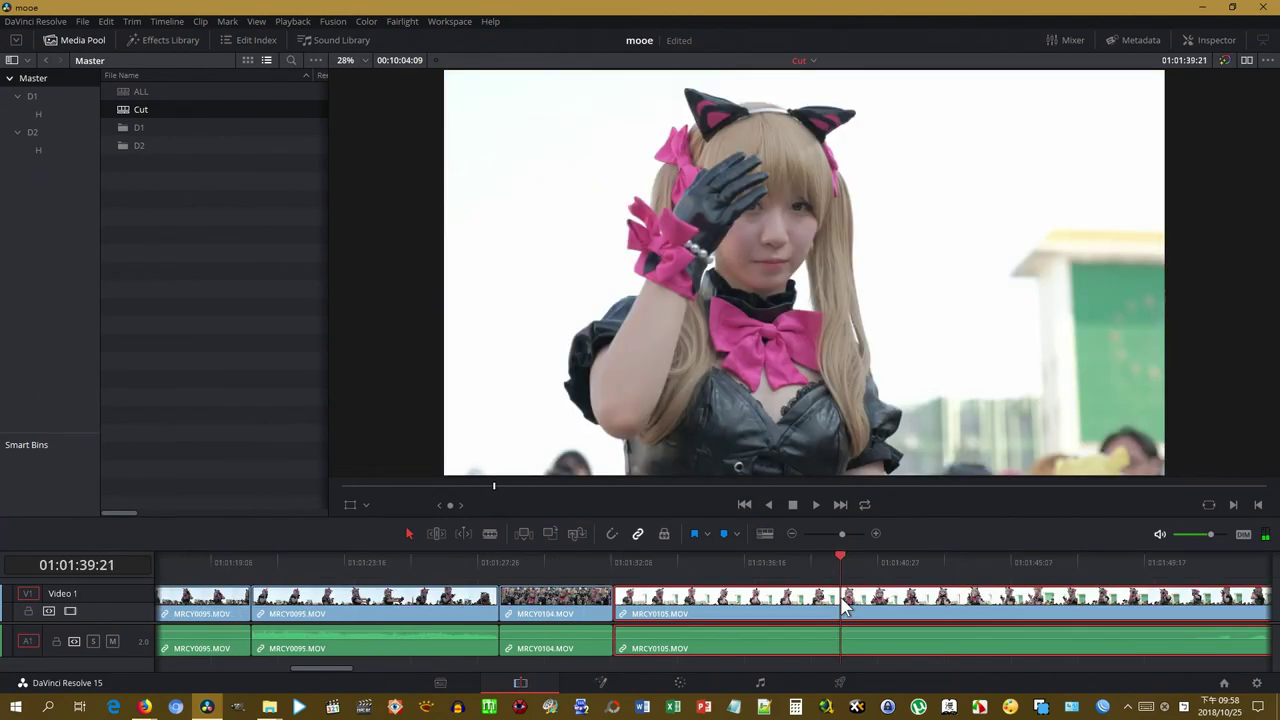
- Split MRCY0105 at several points, including 01:01:37:19, and ripple-delete the unwanted piece
key(ctrl+b)
mouse_move(845, 605)
mouse_down()
mouse_move(1070, 620)
mouse_move(1119, 609)
mouse_up()
key(ctrl+b)
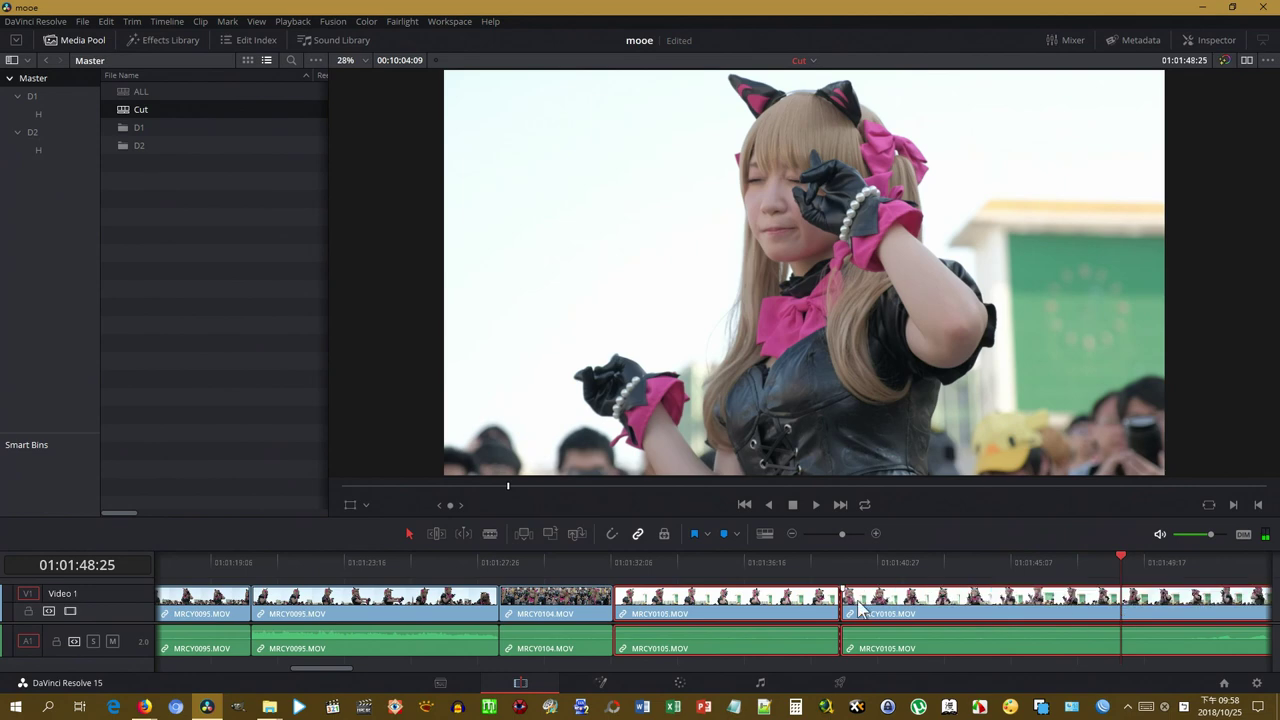
drag(807, 575, 903, 576)
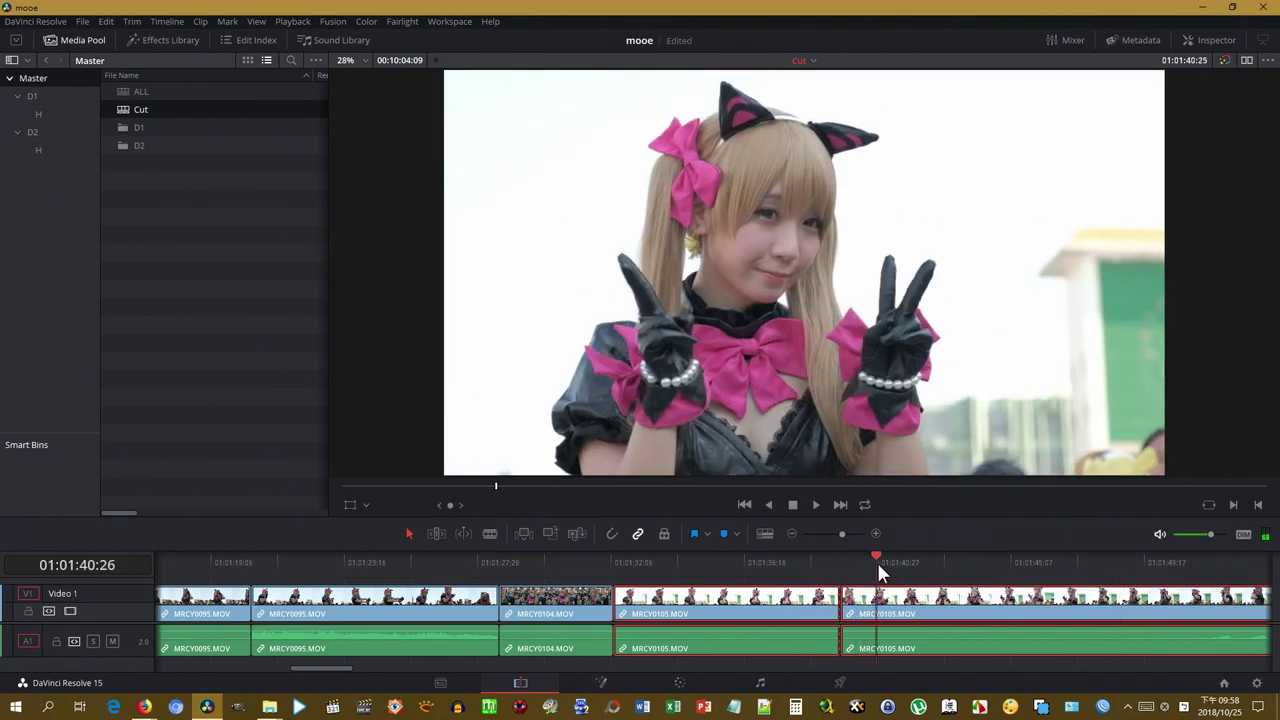
drag(905, 575, 1074, 597)
click(777, 601)
key(ctrl+b)
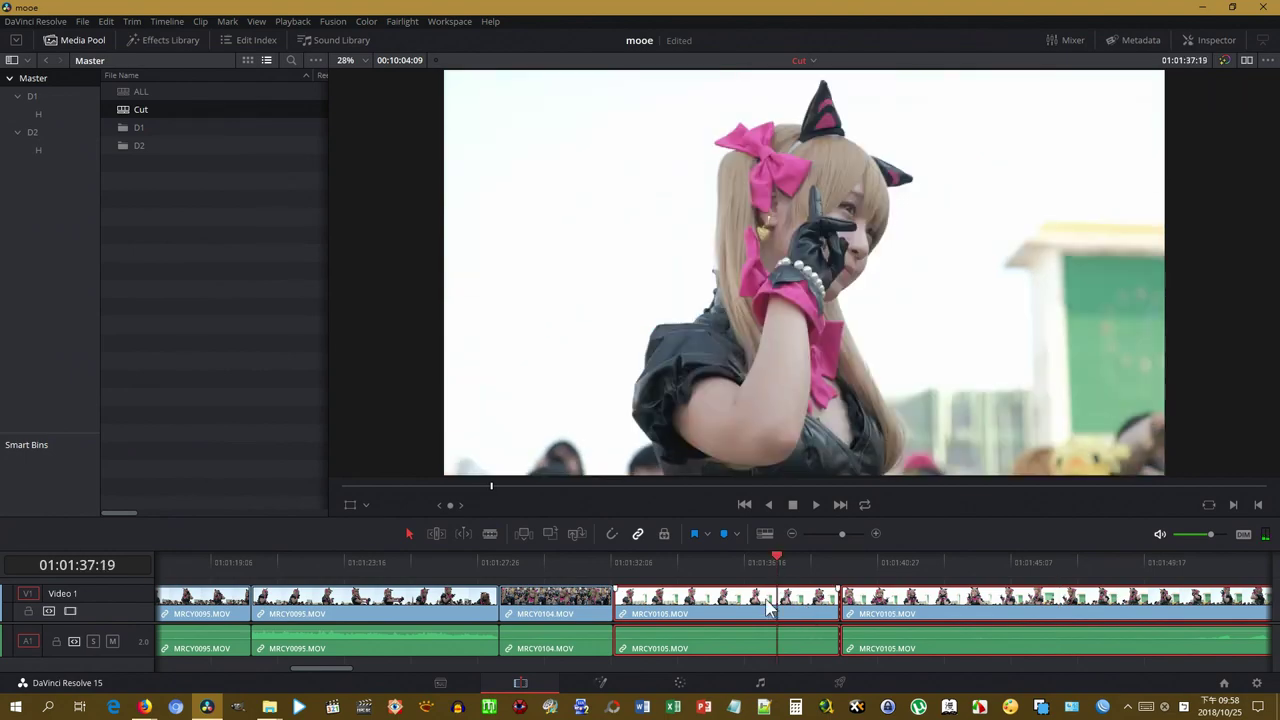
click(705, 597)
key(Delete)
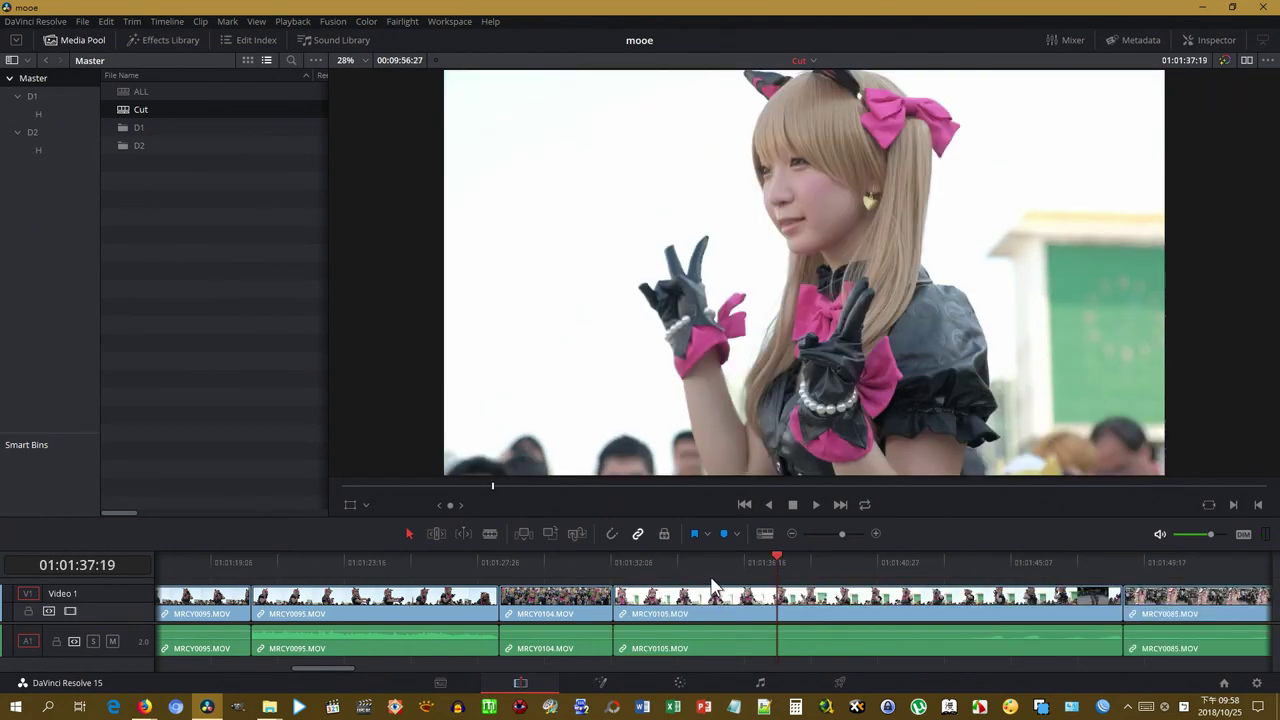
- Ripple-delete another unwanted section, then split MRCY0085 further along
mouse_move(812, 597)
mouse_down()
mouse_move(1133, 610)
mouse_move(940, 618)
mouse_move(1100, 622)
mouse_move(1120, 614)
mouse_move(710, 600)
mouse_move(790, 603)
mouse_move(779, 607)
mouse_up()
click(923, 614)
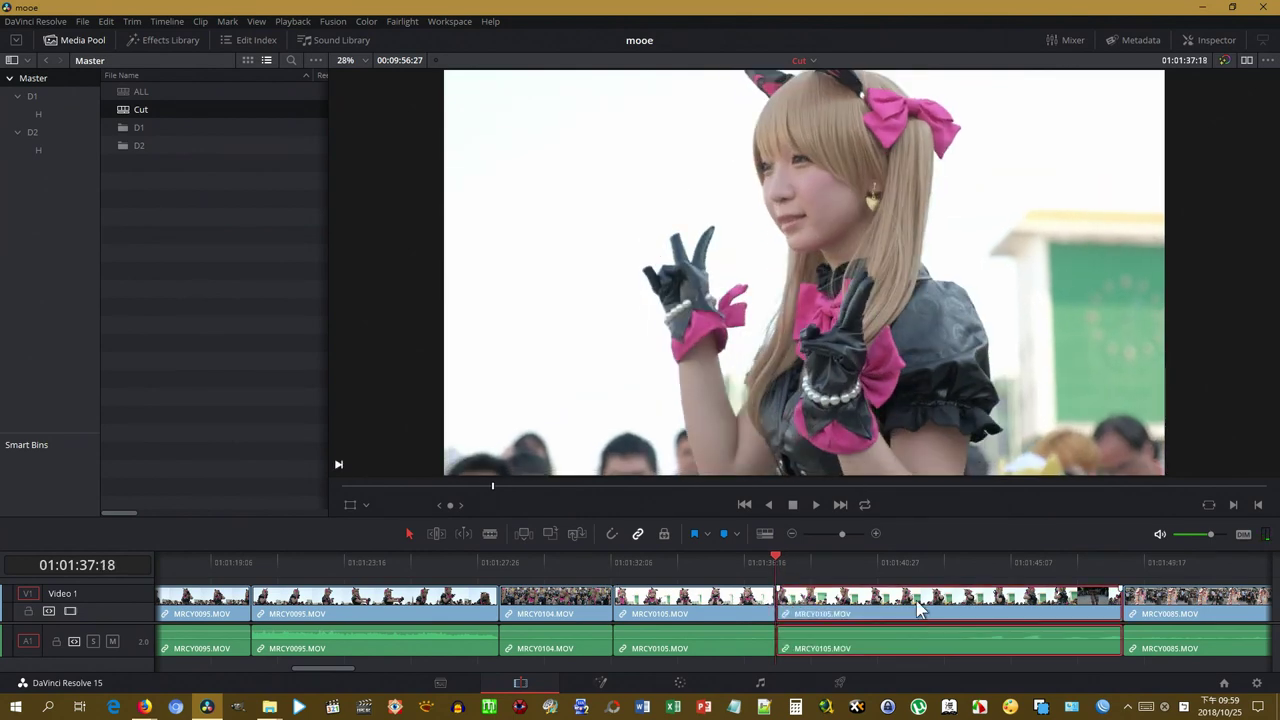
key(Delete)
mouse_move(782, 578)
mouse_down()
mouse_move(931, 579)
mouse_move(1255, 615)
mouse_up()
key(ctrl+b)
- Scroll back to the start and zoom to fit the whole Cut timeline with Shift+Z
mouse_move(347, 676)
mouse_down()
mouse_move(566, 677)
mouse_move(535, 674)
mouse_up()
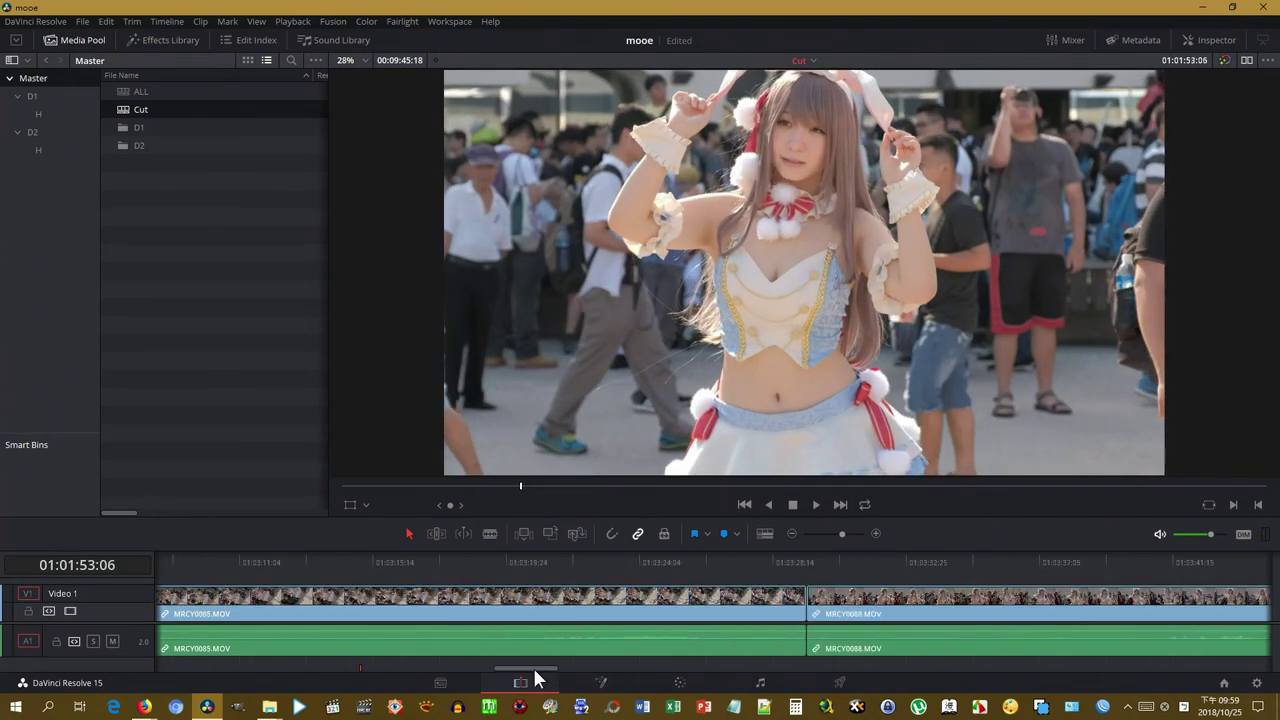
key(shift+z)
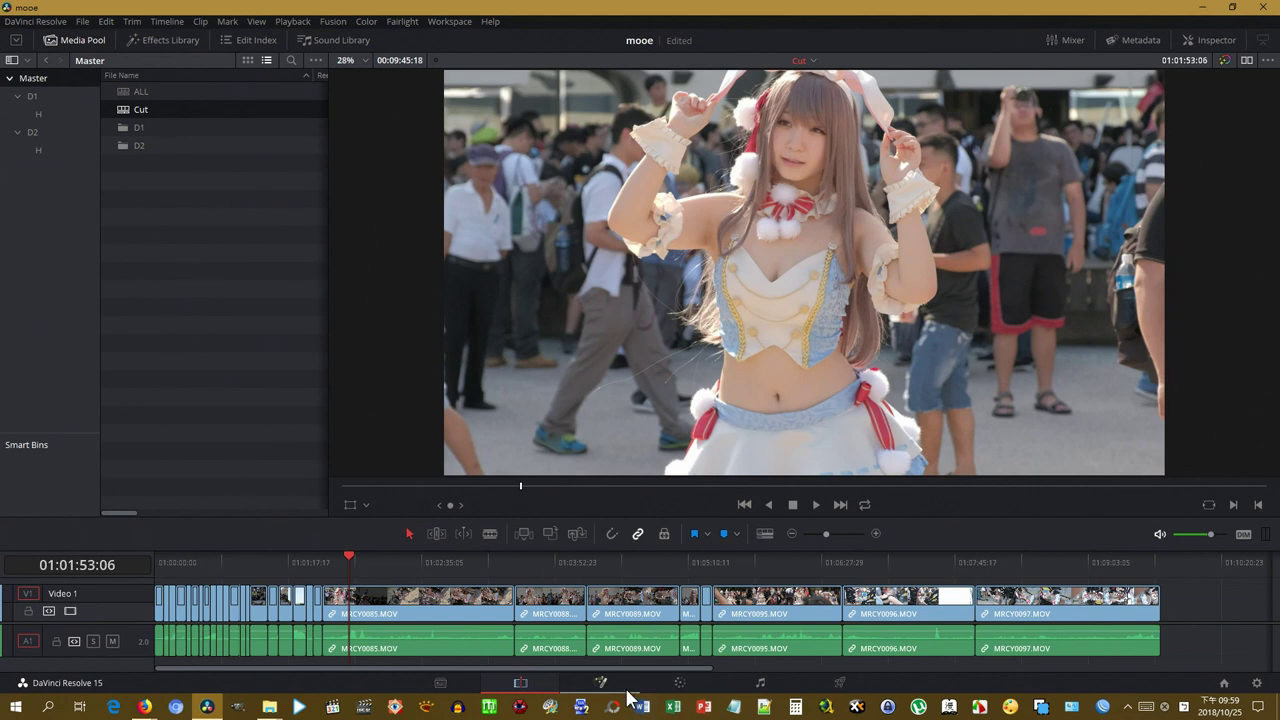